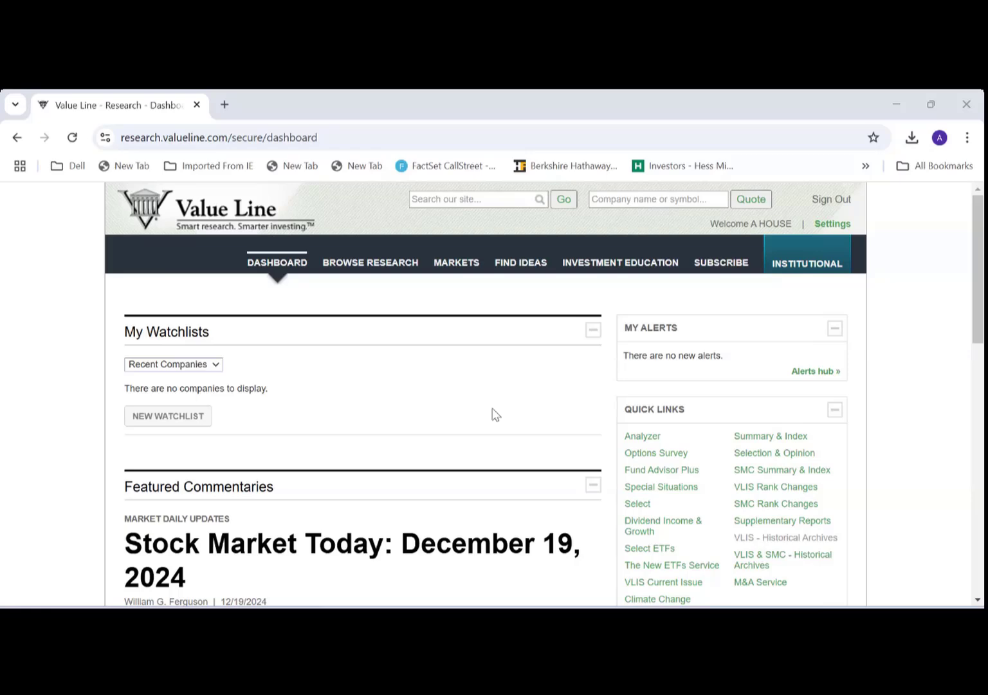
# Open the Supplementary Reports page from the dashboard's quick links and look over its list of dated company reports
pyautogui.scroll(-2, 495, 413)
pyautogui.scroll(1, 490, 414)
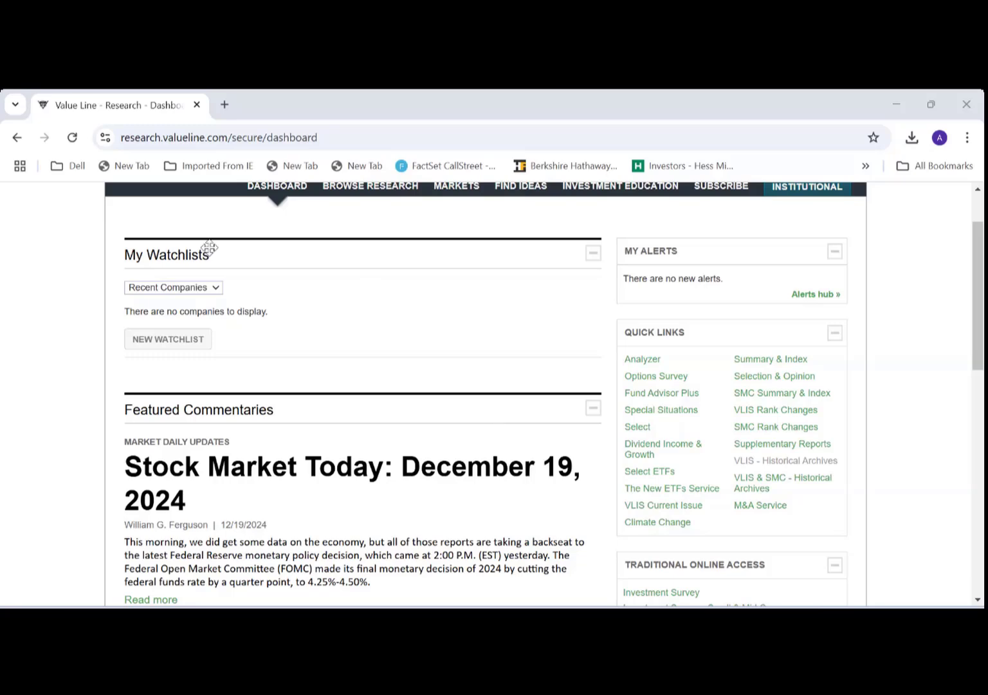
pyautogui.scroll(2, 210, 307)
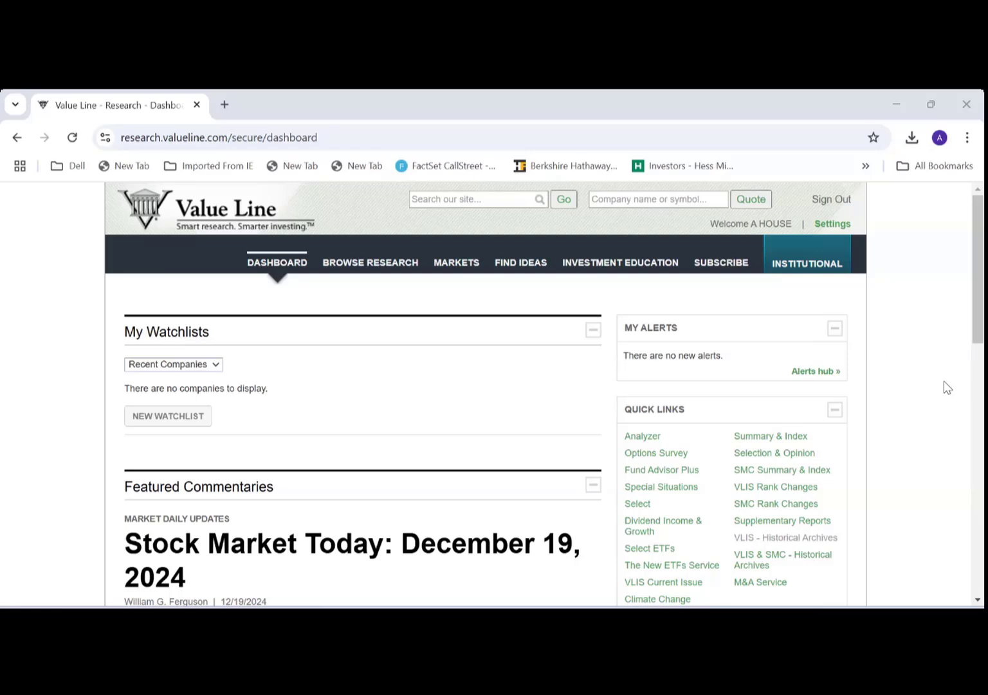
pyautogui.scroll(-2, 945, 387)
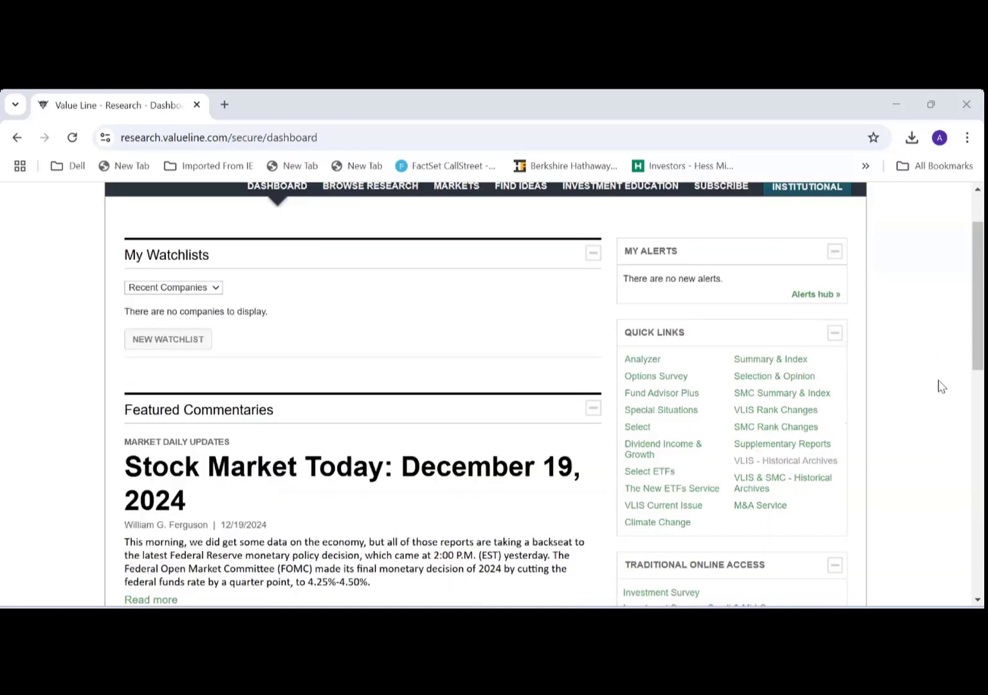
pyautogui.scroll(-2, 941, 386)
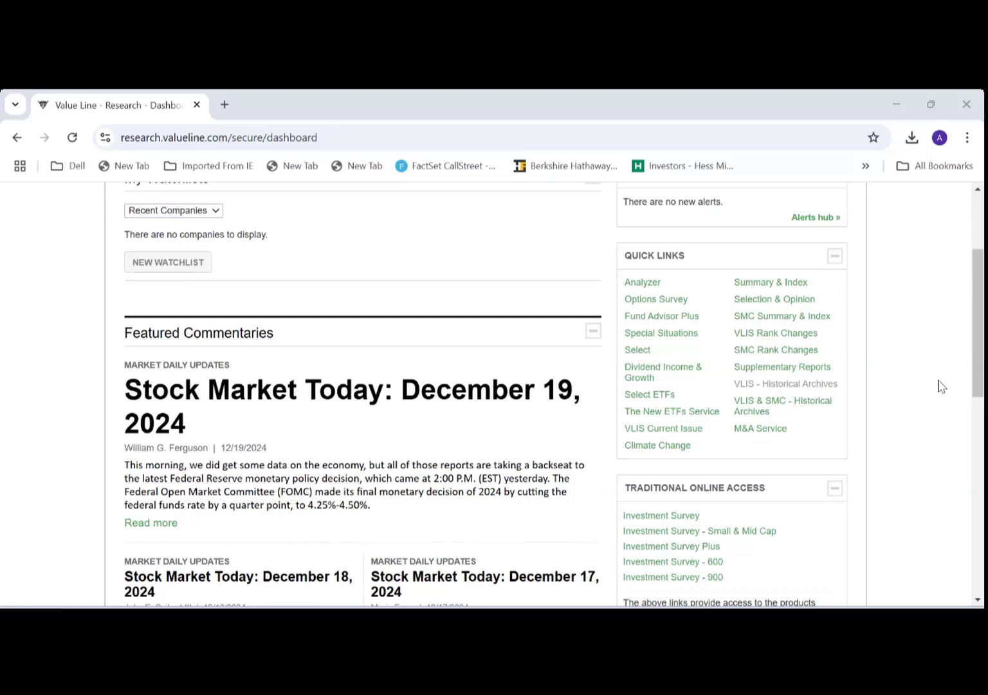
pyautogui.scroll(4, 941, 386)
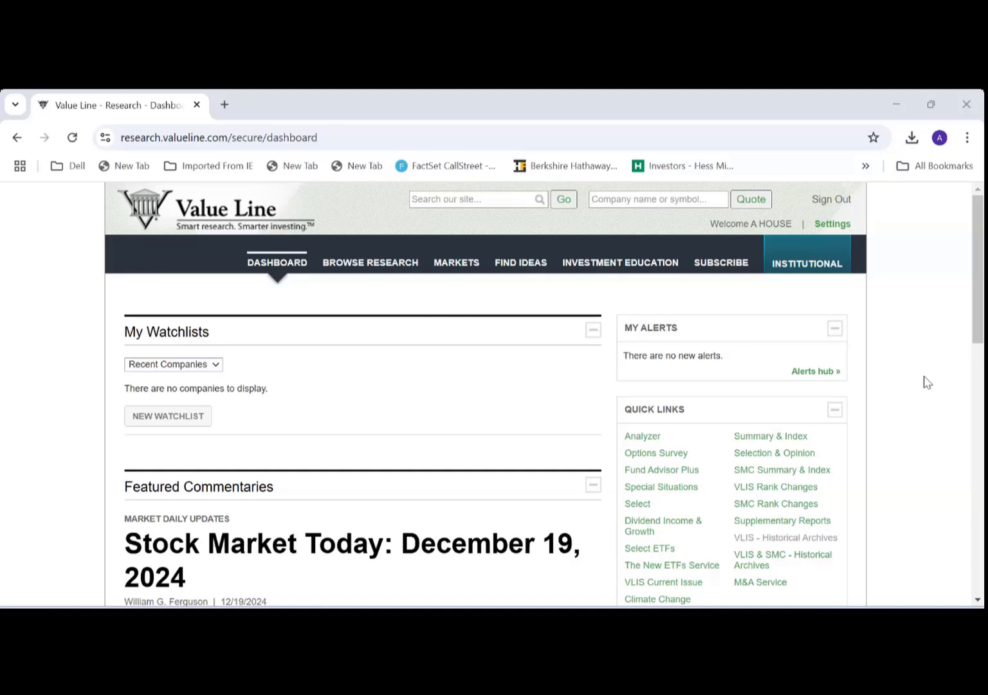
pyautogui.scroll(-1, 928, 383)
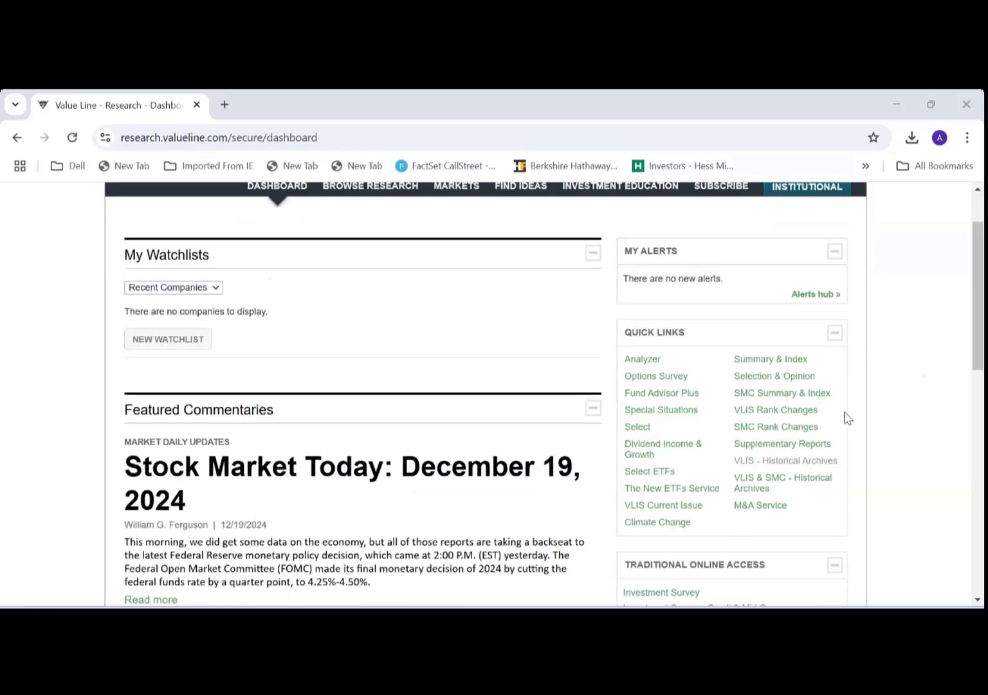
pyautogui.click(786, 445)
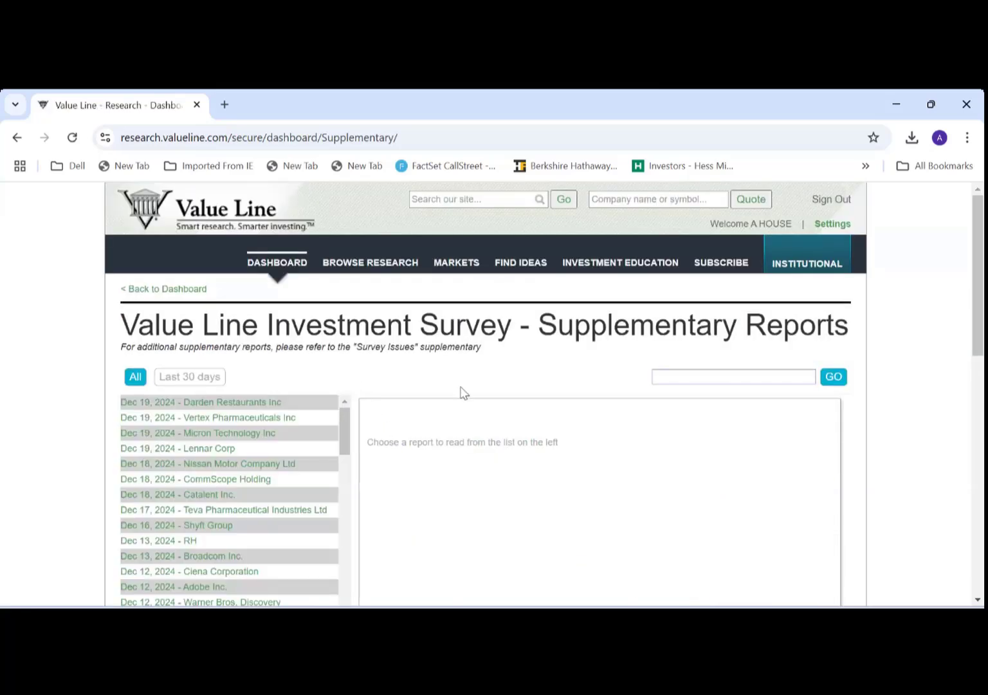
pyautogui.scroll(-1, 422, 396)
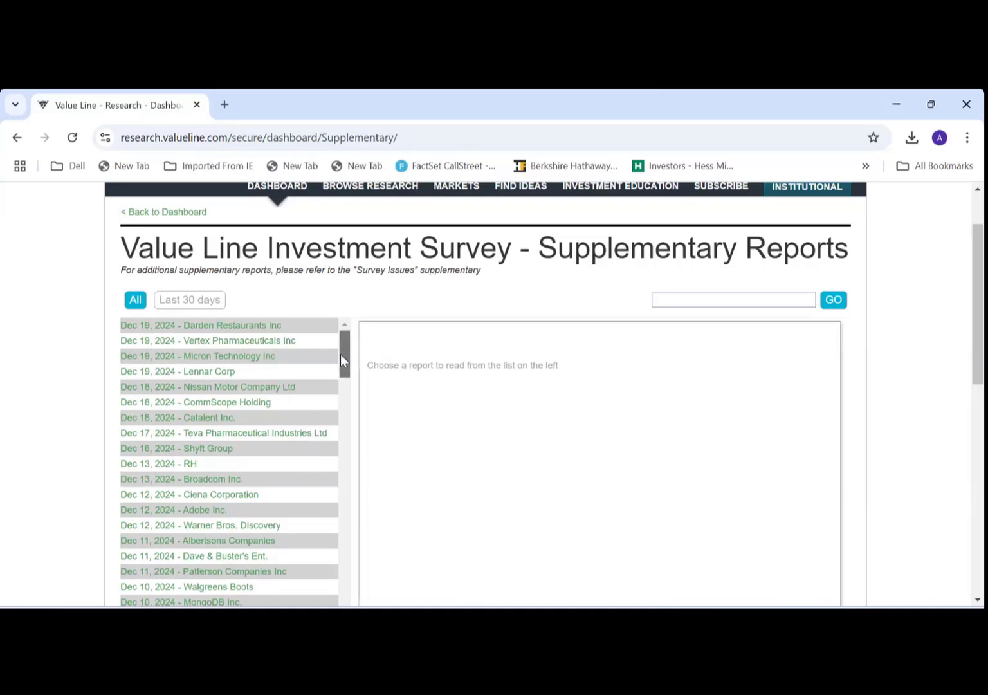
pyautogui.moveTo(341, 354)
pyautogui.mouseDown()
pyautogui.moveTo(341, 380)
pyautogui.moveTo(342, 342)
pyautogui.mouseUp()
pyautogui.scroll(2, 431, 310)
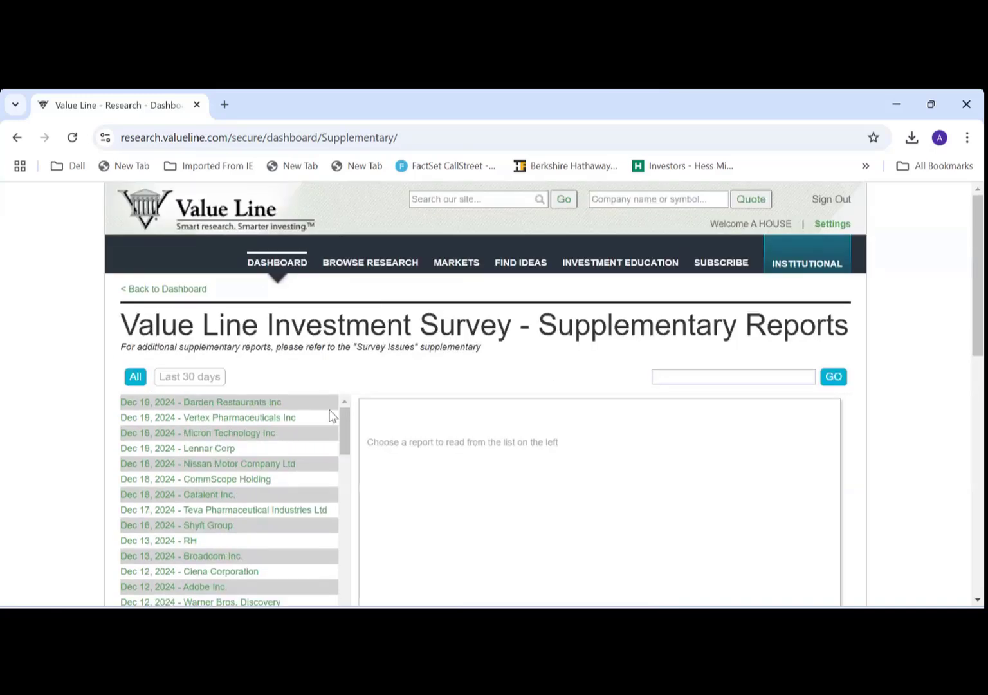
# Return to the dashboard, and from Browse Research jump to the stock screener
pyautogui.click(291, 265)
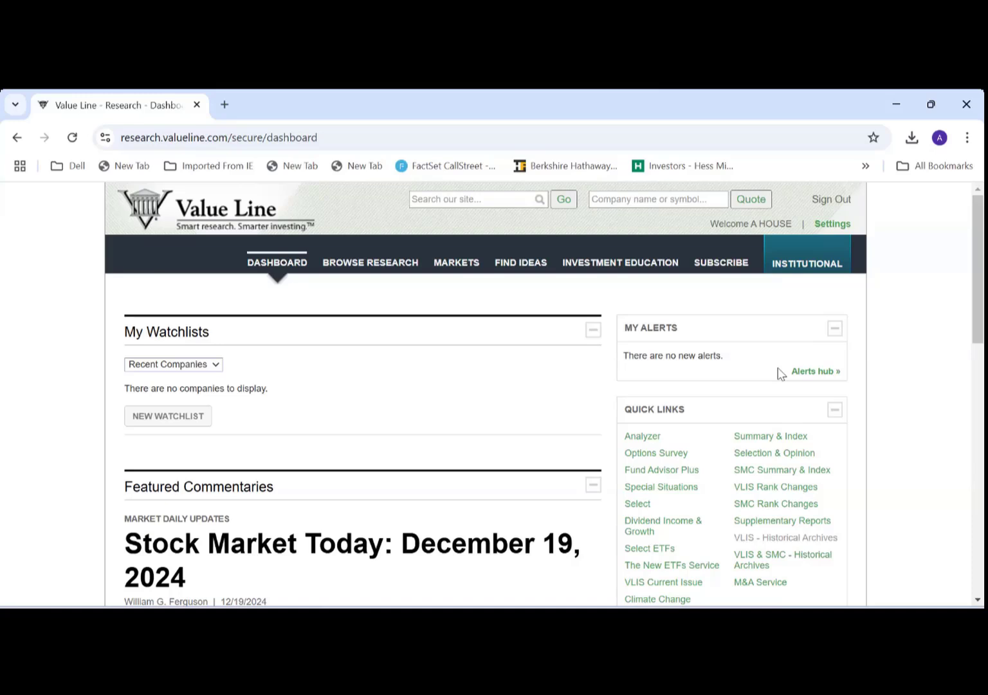
pyautogui.scroll(-2, 933, 319)
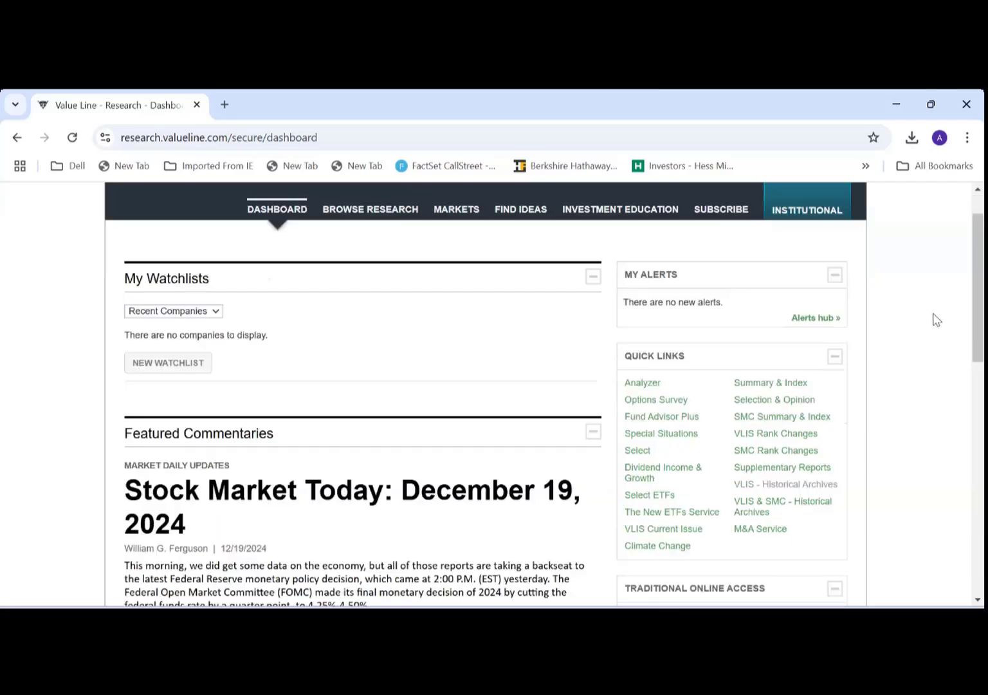
pyautogui.scroll(2, 937, 320)
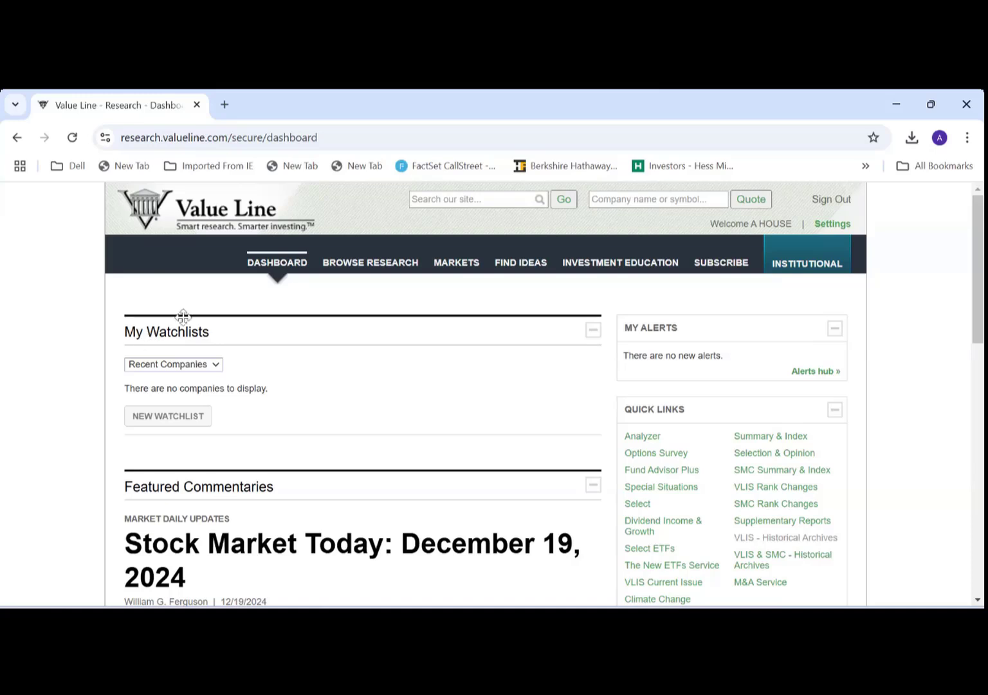
pyautogui.click(382, 268)
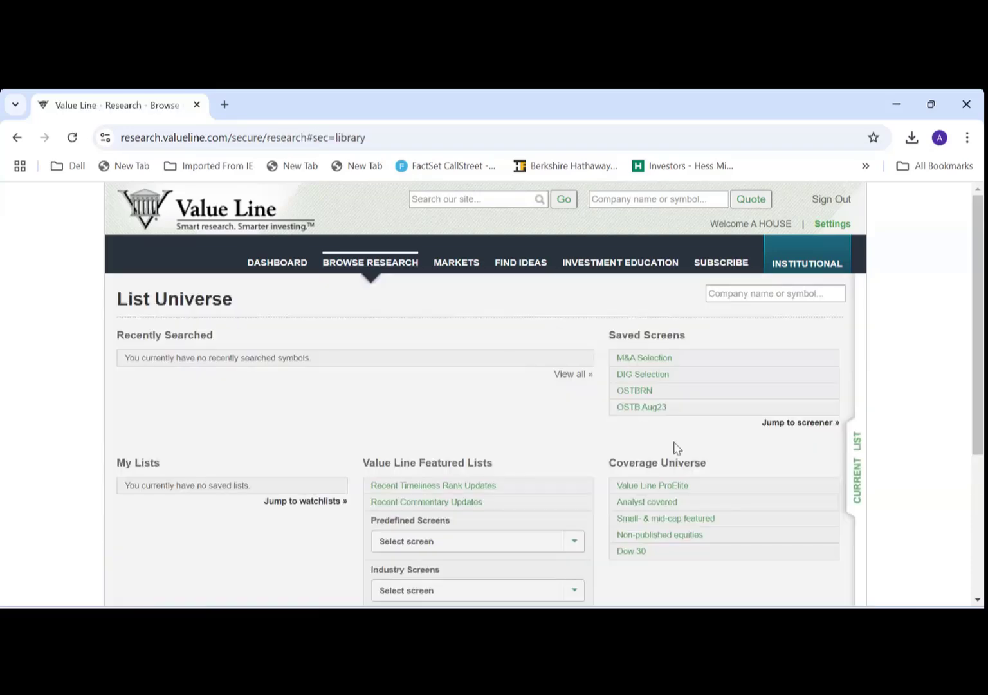
pyautogui.click(798, 424)
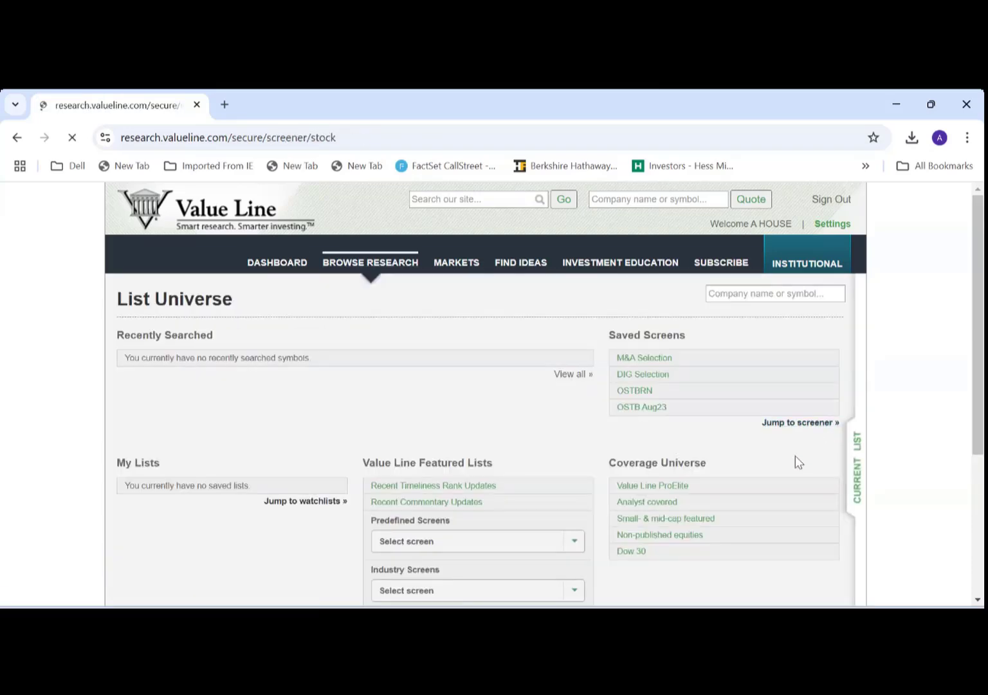
# Examine the stock screener's available criteria, from Company Data and Growth Rates through Ranks & Ratings
pyautogui.scroll(-4, 628, 444)
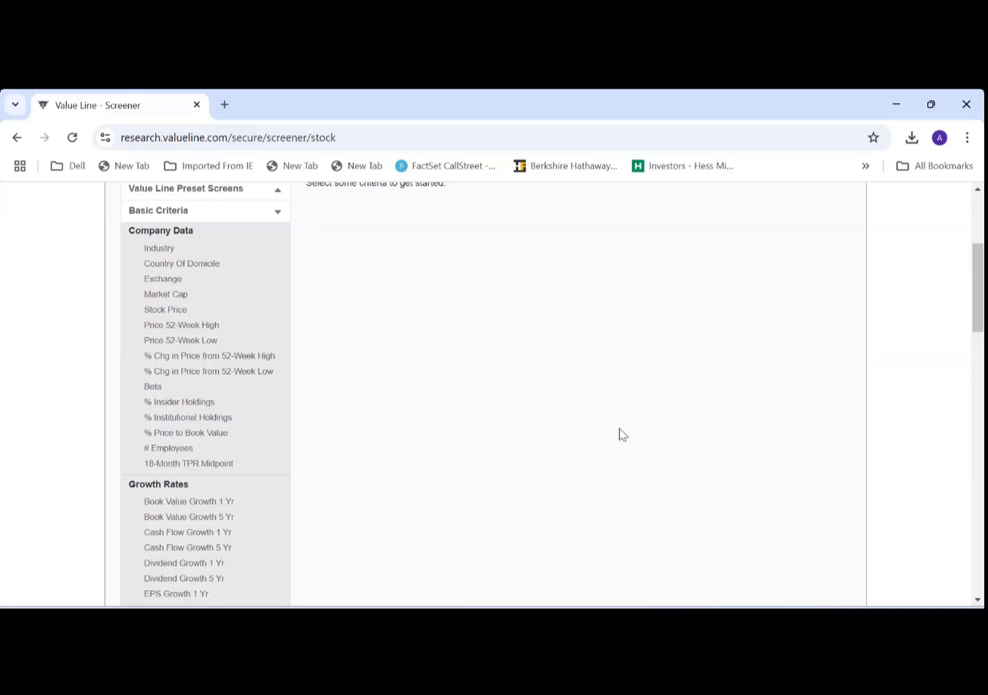
pyautogui.scroll(-3, 618, 430)
pyautogui.scroll(-10, 613, 430)
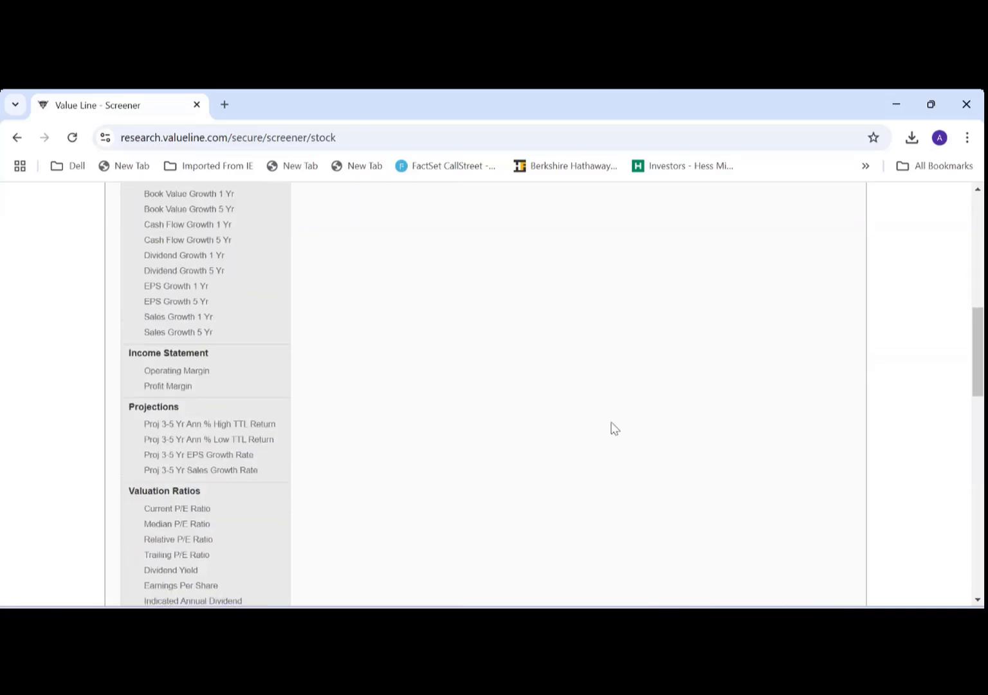
pyautogui.scroll(-5, 610, 425)
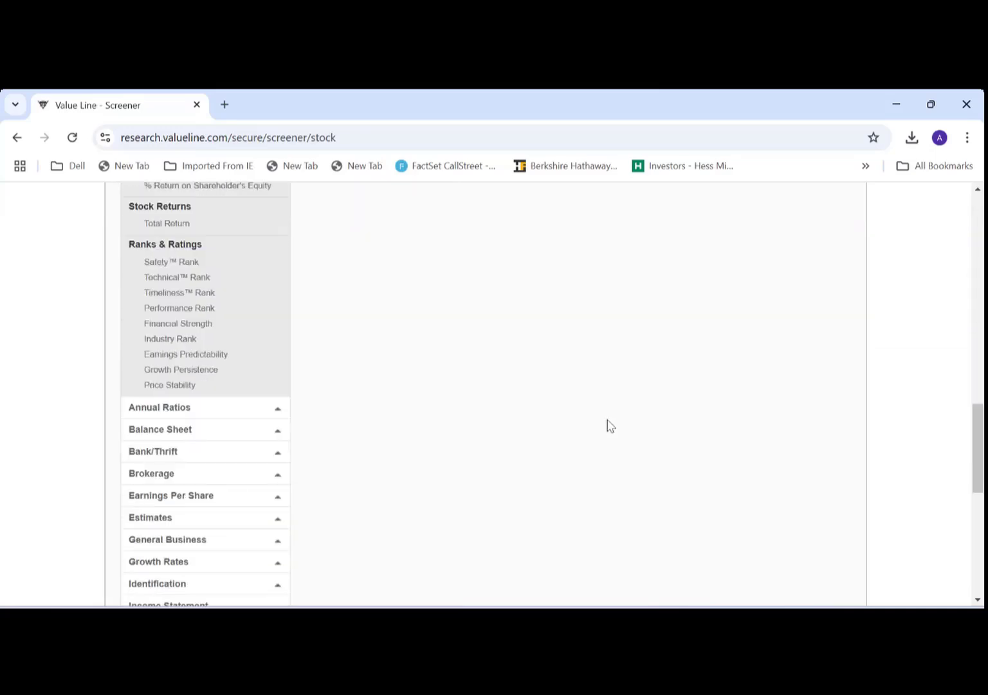
pyautogui.scroll(5, 595, 407)
pyautogui.scroll(10, 595, 405)
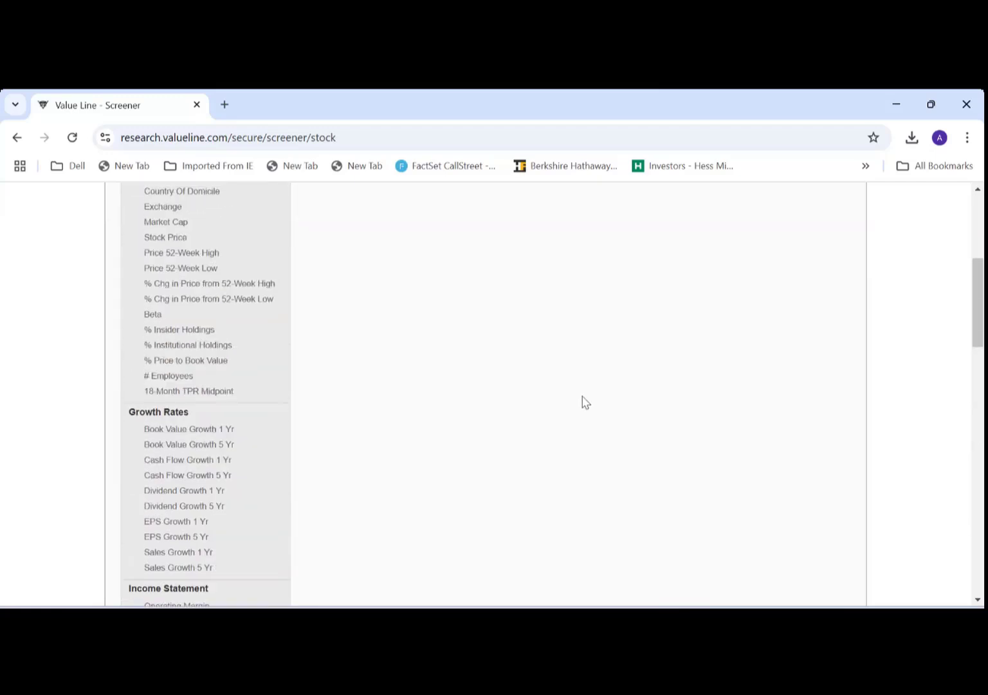
pyautogui.scroll(1, 584, 402)
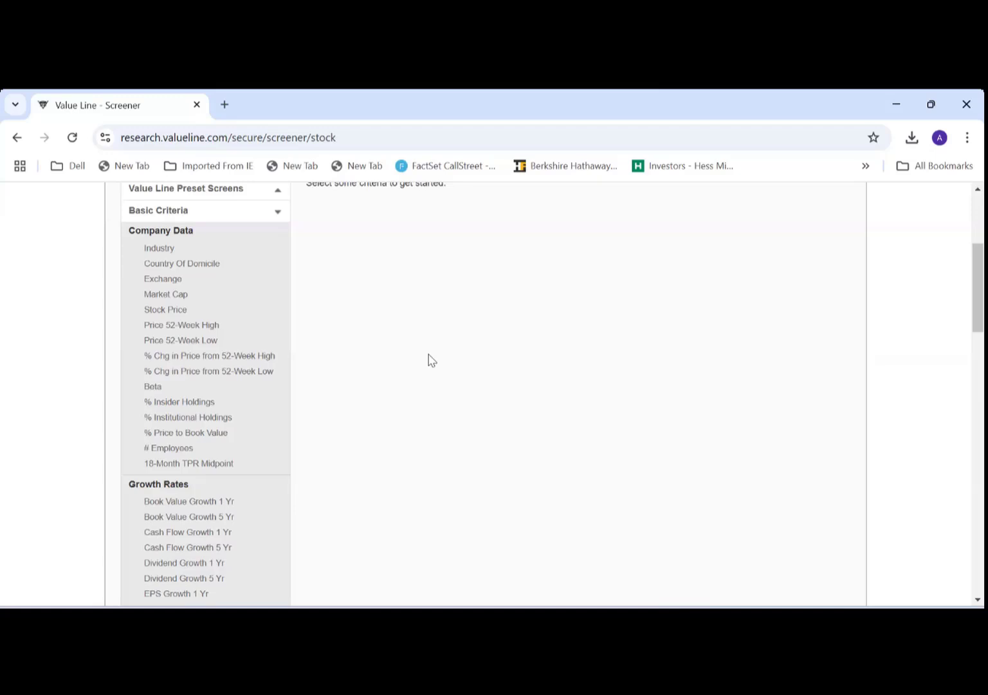
pyautogui.scroll(1, 427, 371)
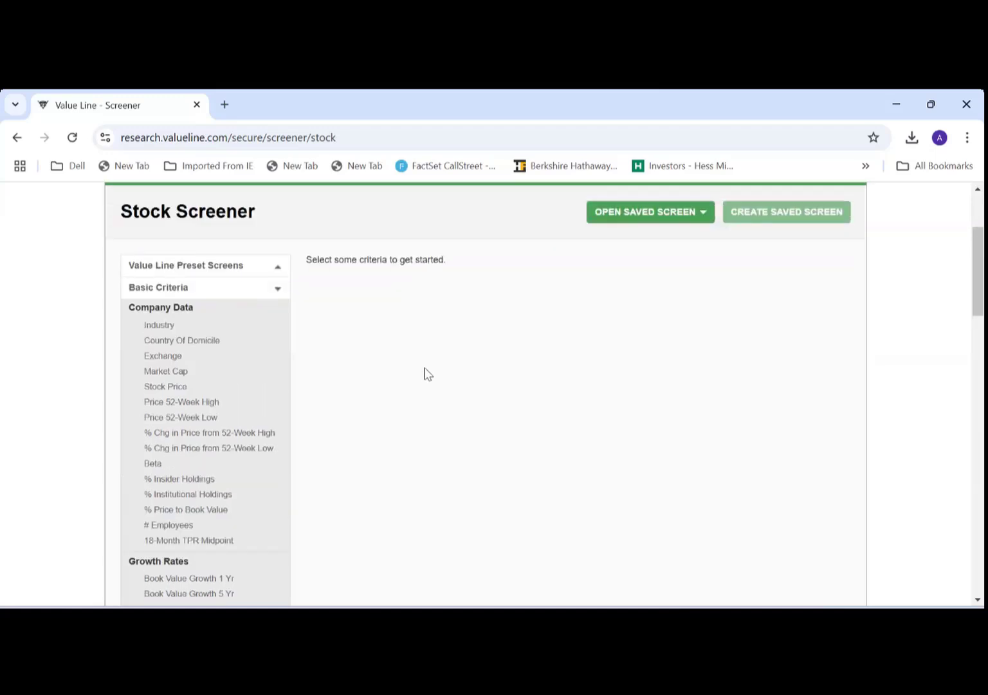
pyautogui.scroll(-2, 426, 370)
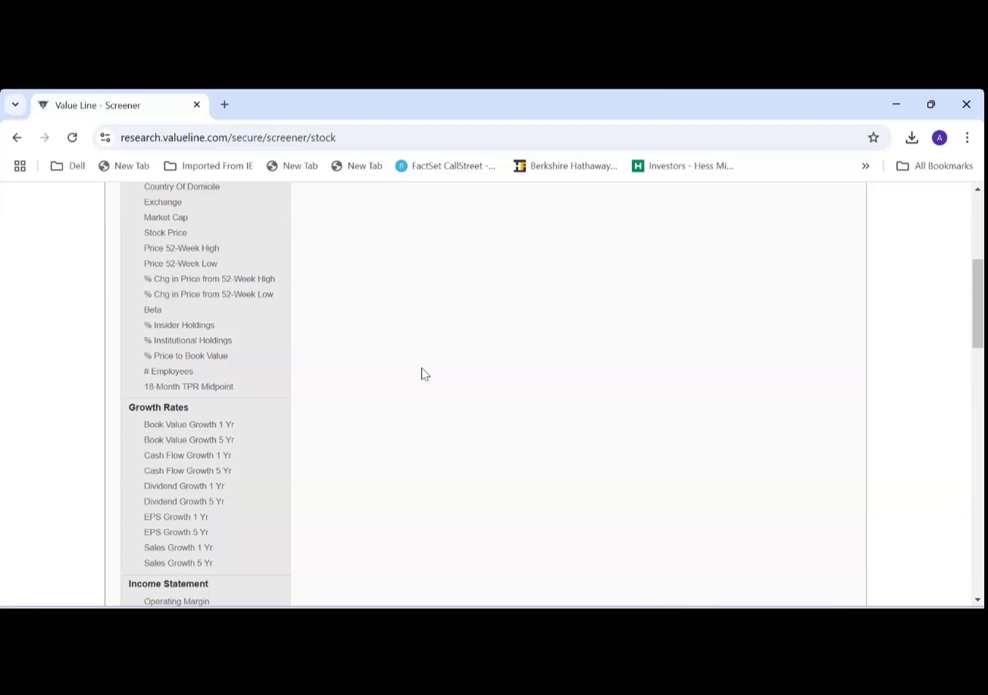
pyautogui.scroll(4, 424, 373)
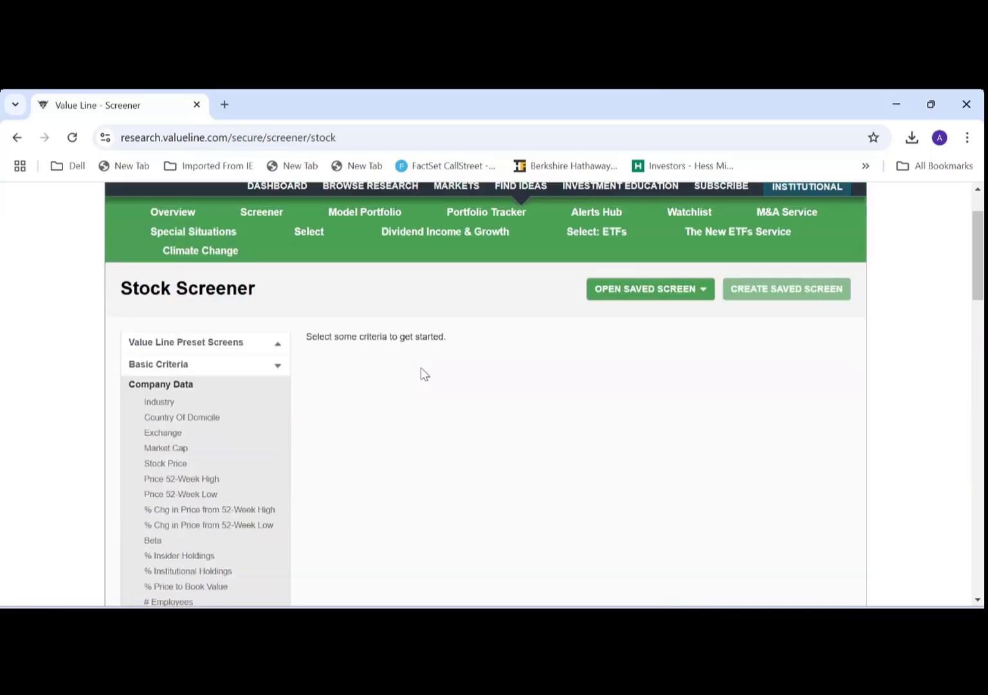
# Add the Industry Rank criterion to the stock screen and limit its range to 1 - 10
pyautogui.scroll(-4, 422, 369)
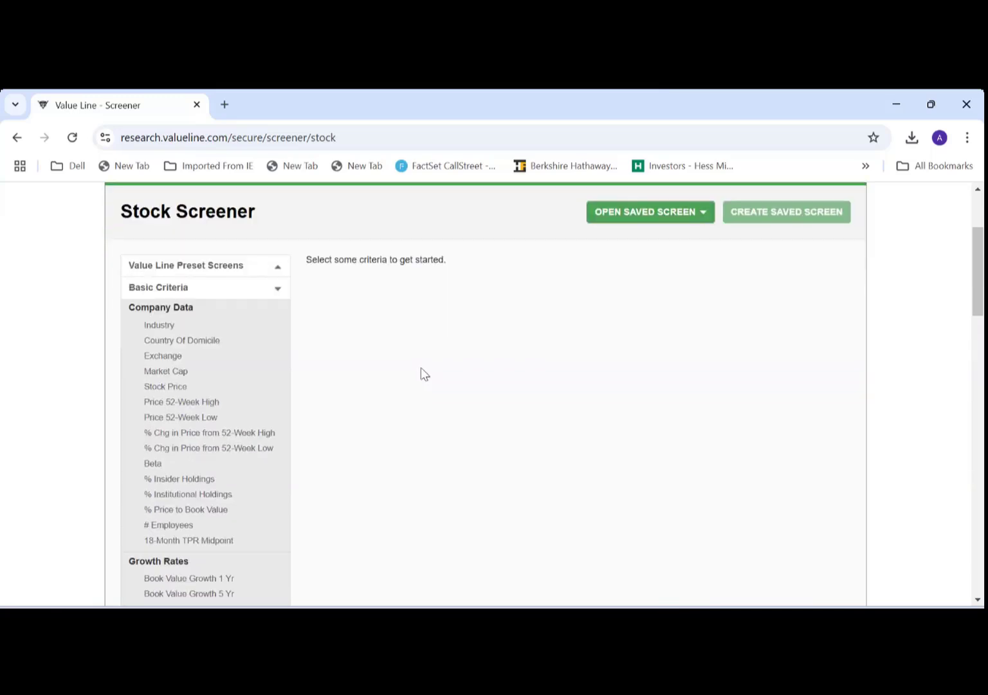
pyautogui.scroll(-5, 422, 372)
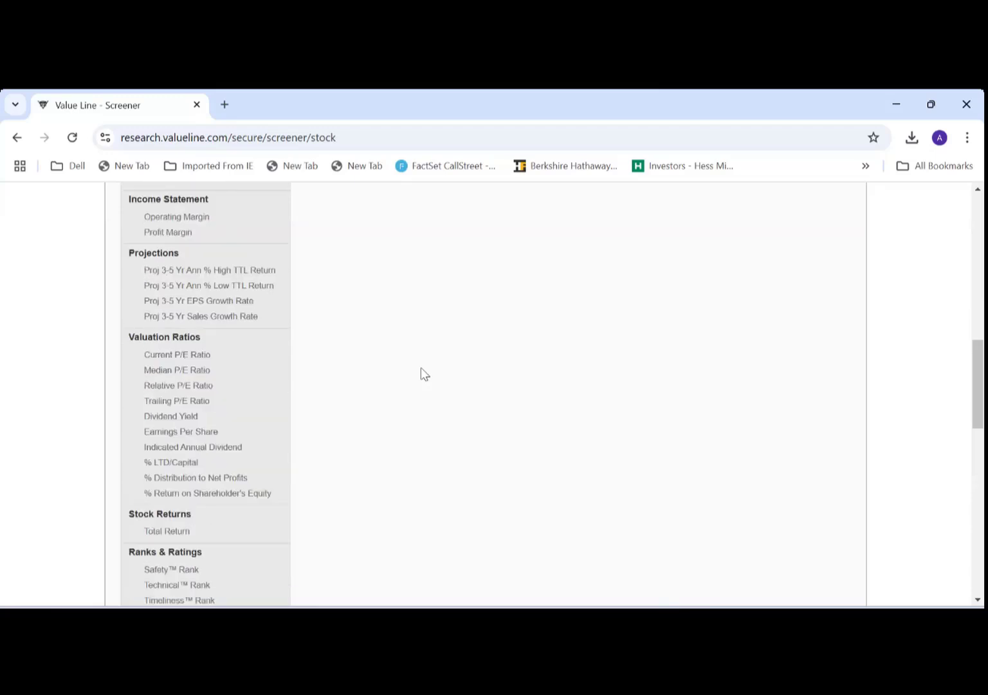
pyautogui.scroll(-1, 421, 367)
pyautogui.scroll(-1, 421, 368)
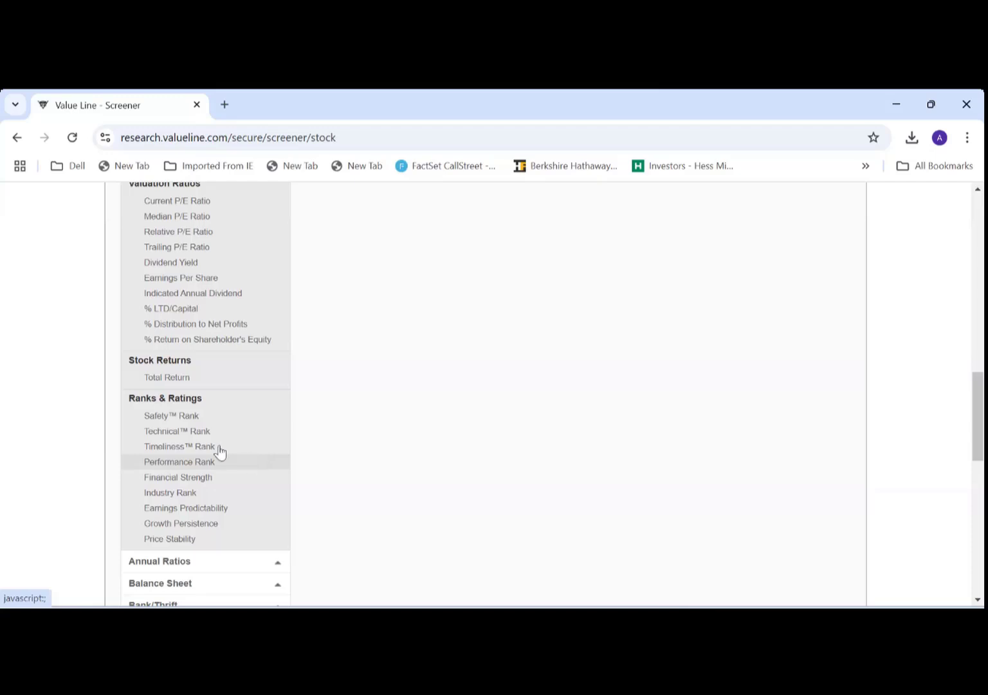
pyautogui.click(181, 493)
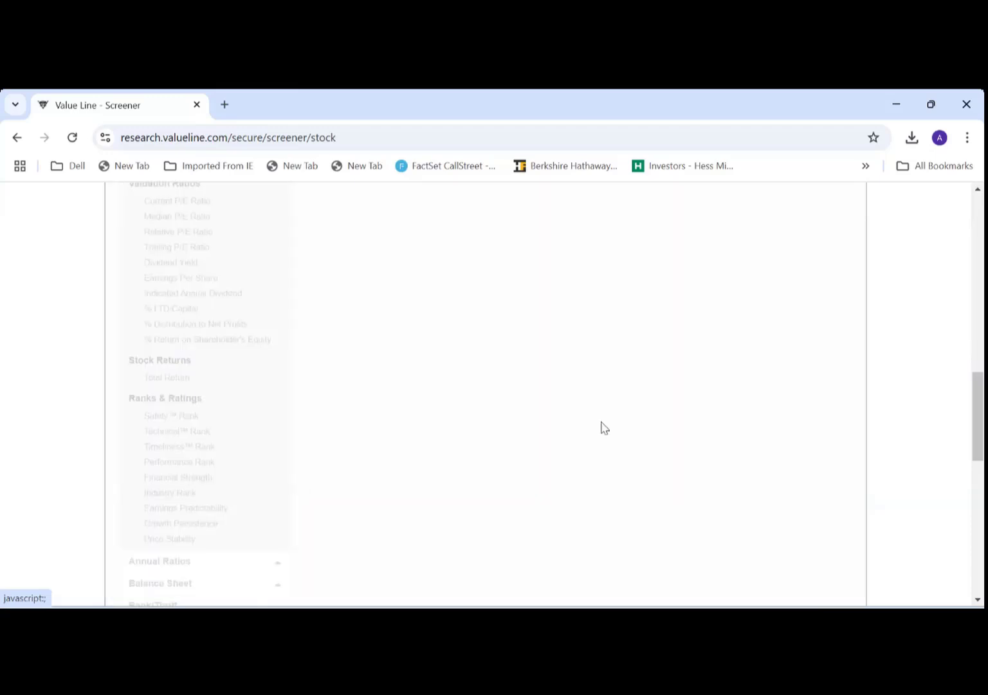
pyautogui.scroll(5, 603, 428)
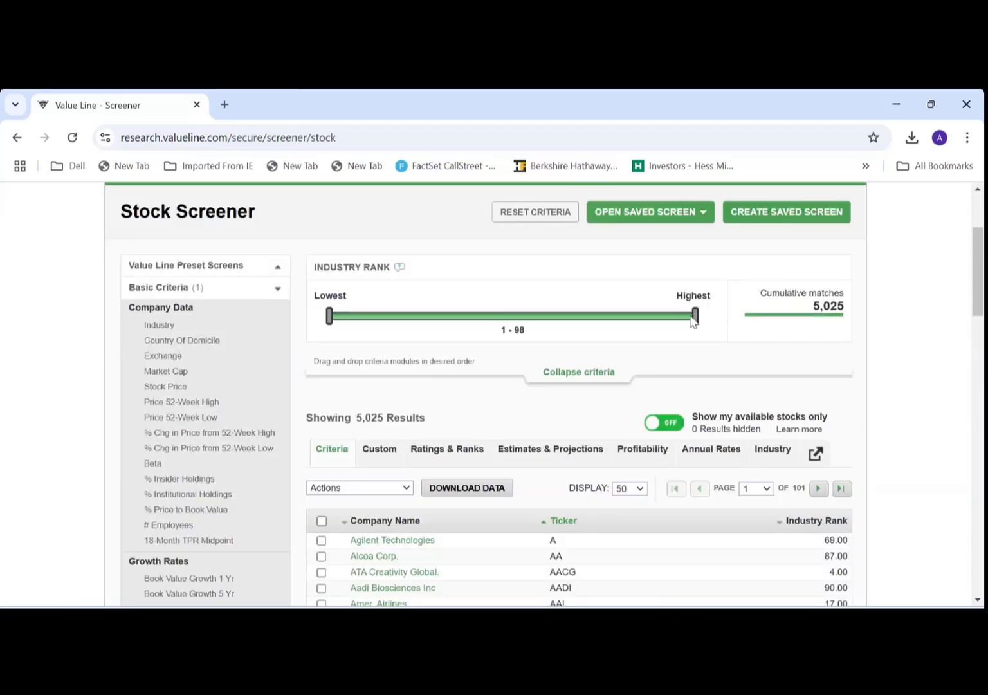
pyautogui.moveTo(692, 322); pyautogui.dragTo(365, 346)
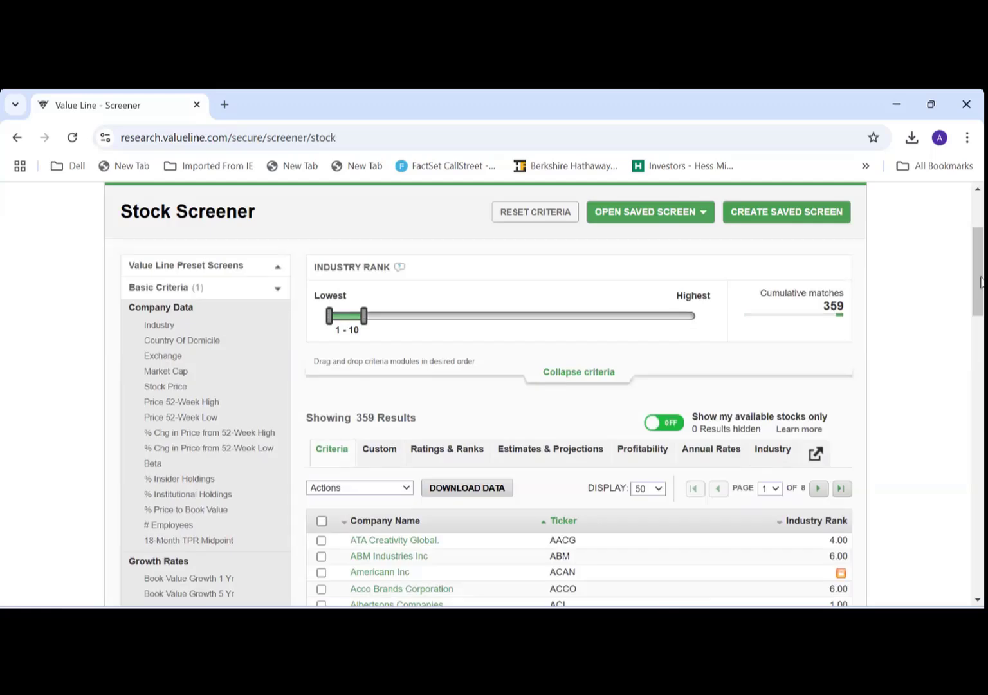
pyautogui.moveTo(983, 282); pyautogui.dragTo(955, 276)
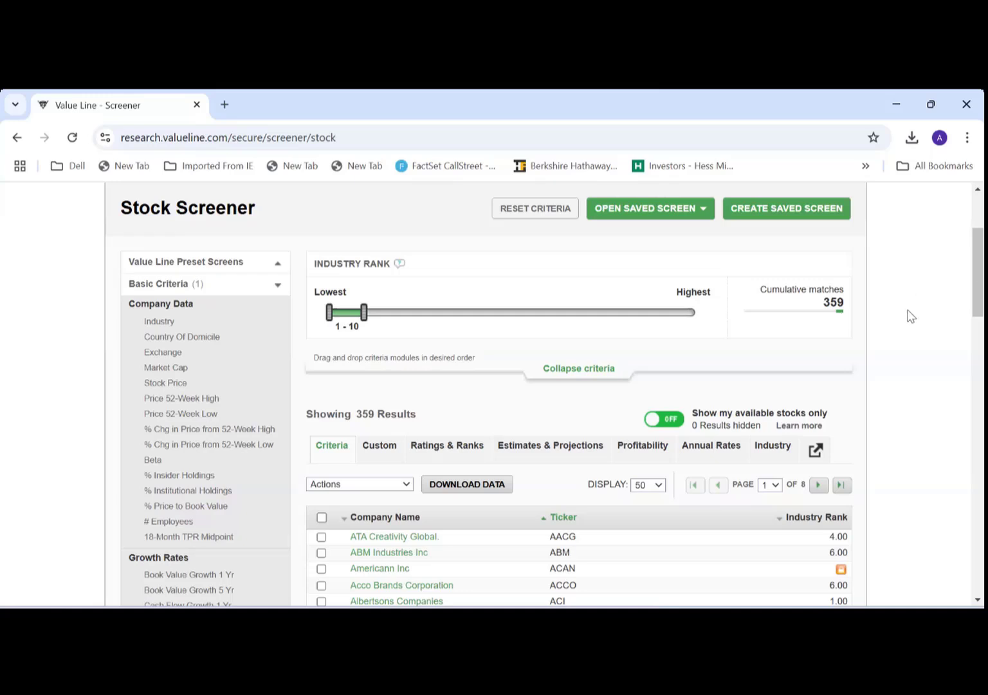
# Add the Timeliness Rank criterion to the stock screen and include ranks 1, 2 and 3
pyautogui.scroll(-12, 909, 315)
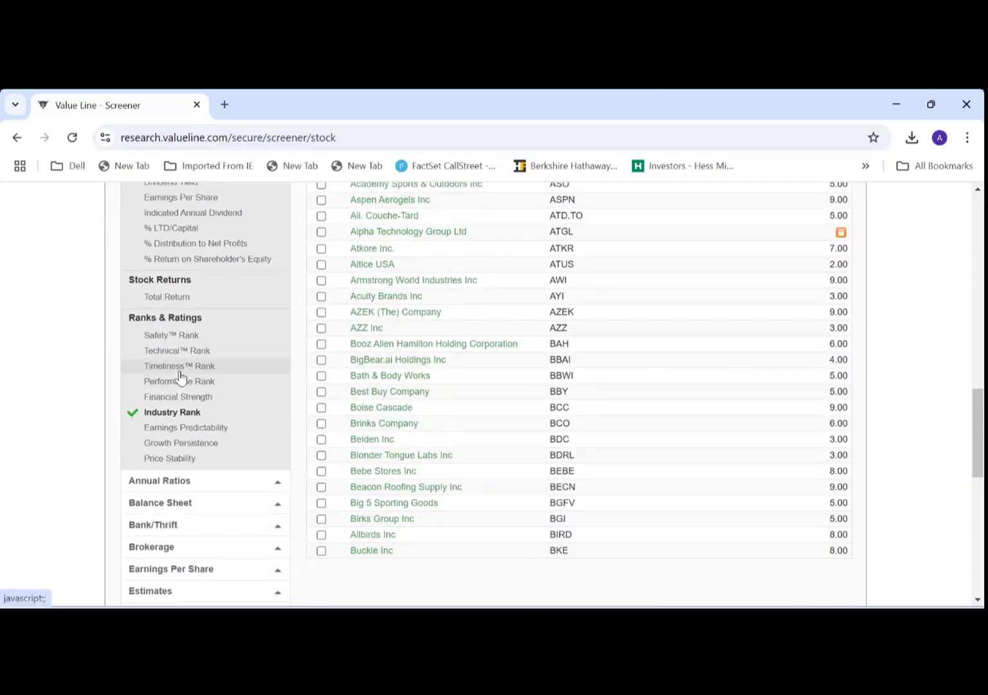
pyautogui.click(185, 372)
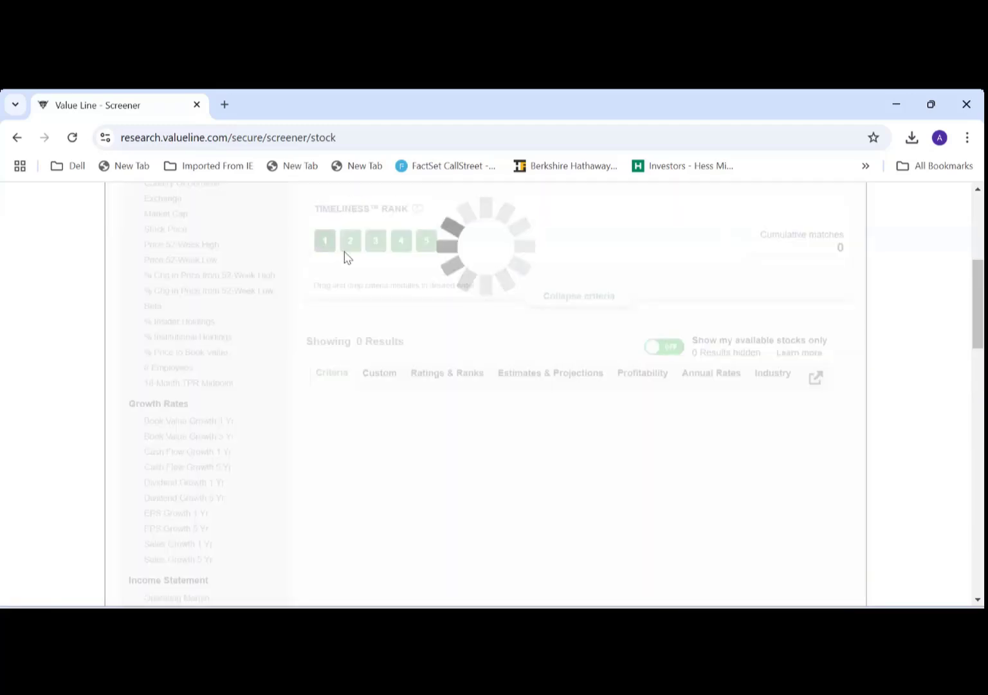
pyautogui.click(348, 248)
pyautogui.click(376, 243)
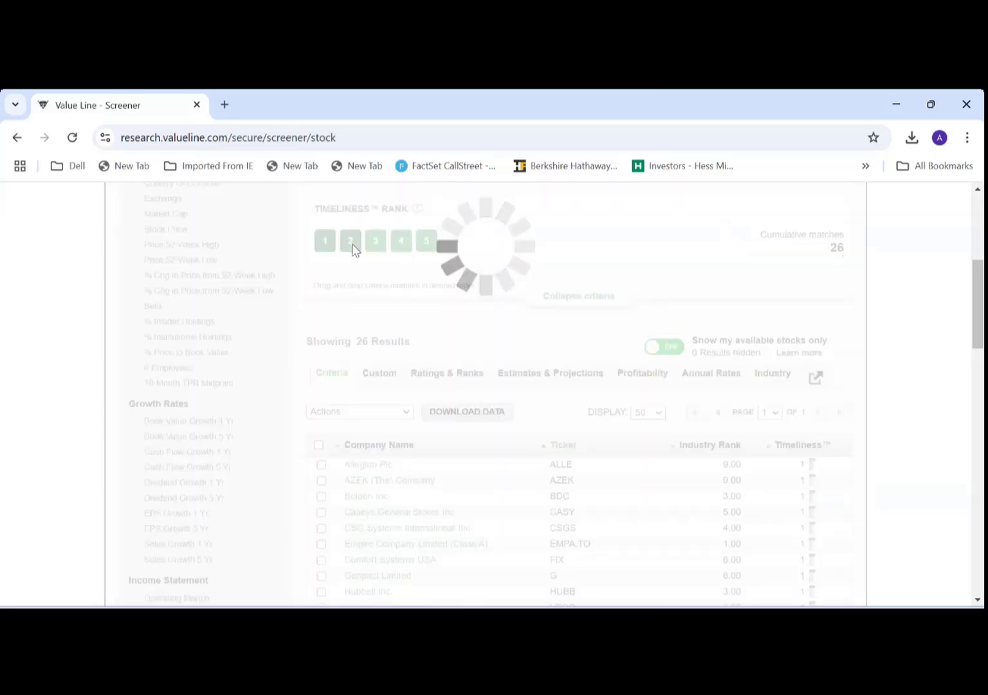
pyautogui.click(399, 243)
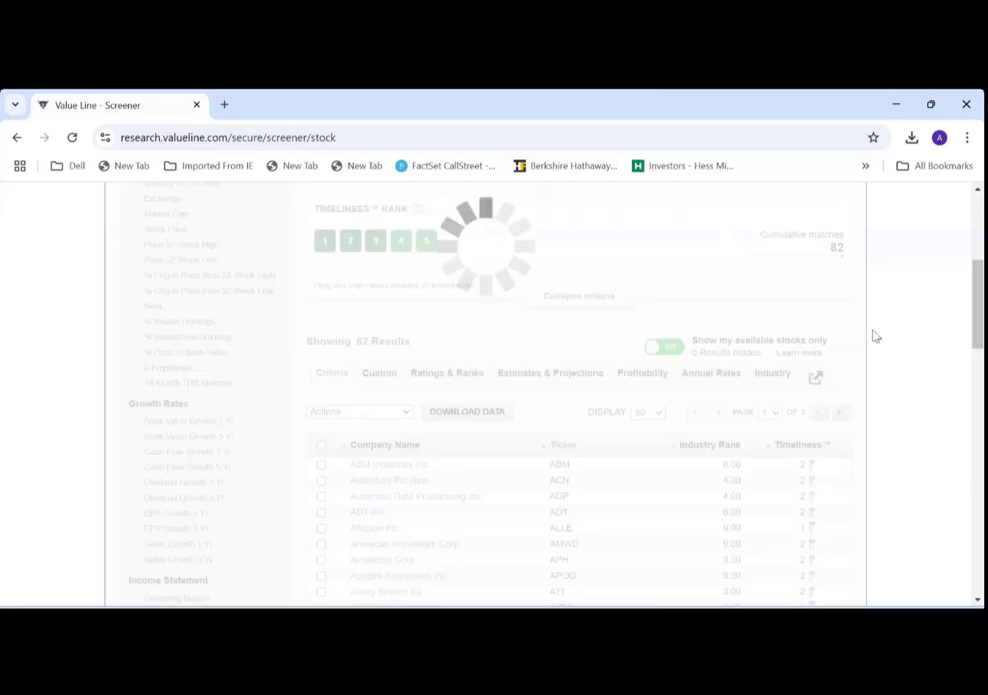
pyautogui.scroll(1, 927, 350)
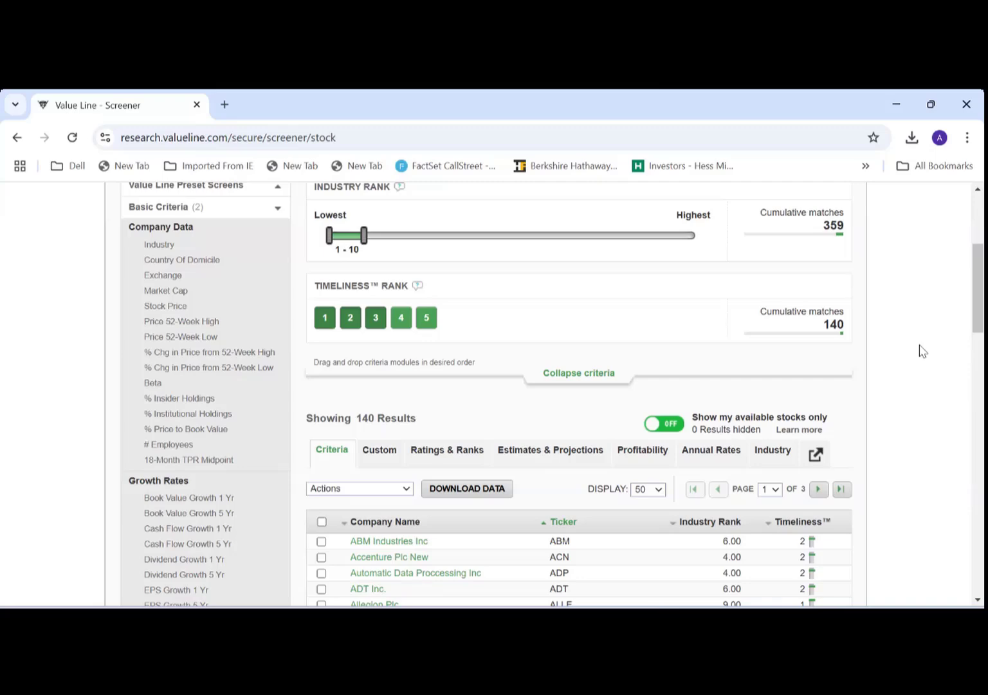
pyautogui.scroll(-3, 920, 350)
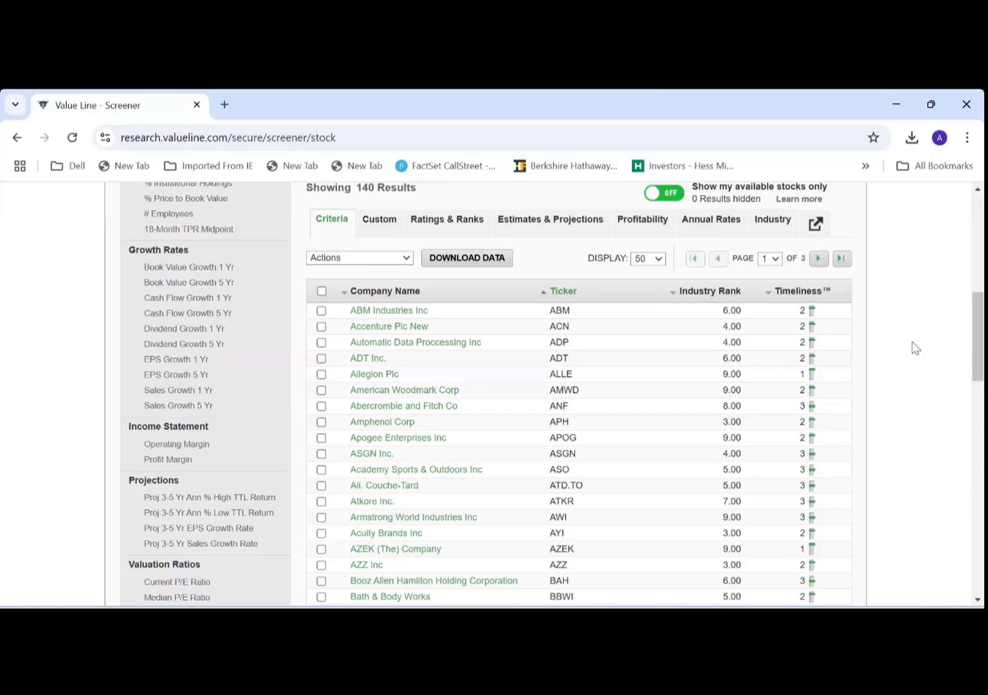
# Add the Safety Rank criterion to the stock screen and include ranks 1, 2 and 3
pyautogui.scroll(1, 927, 349)
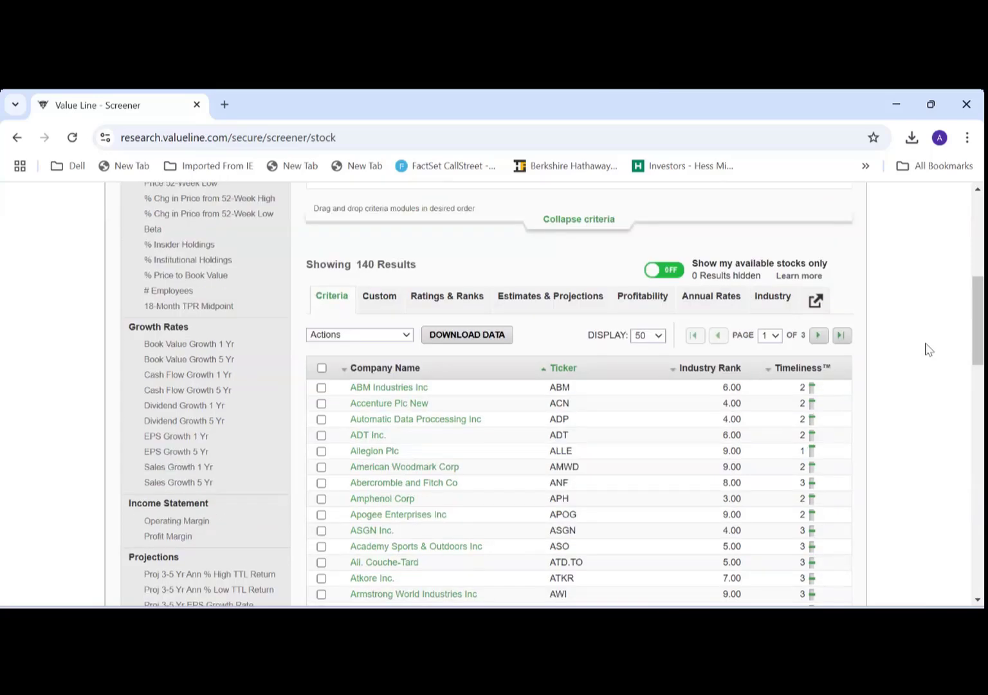
pyautogui.scroll(-2, 928, 349)
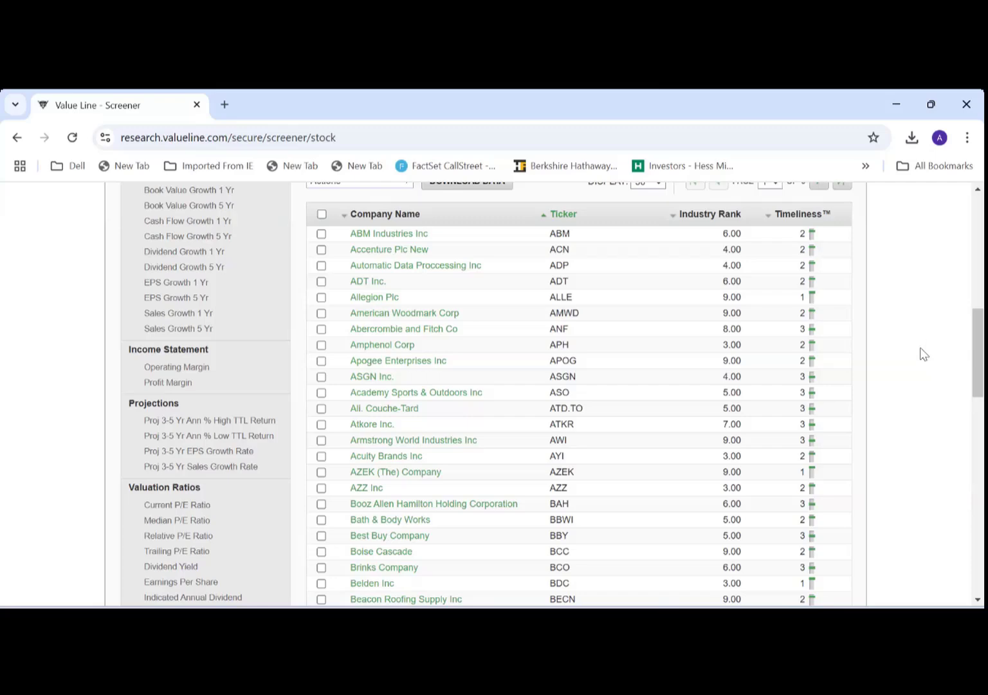
pyautogui.scroll(3, 924, 354)
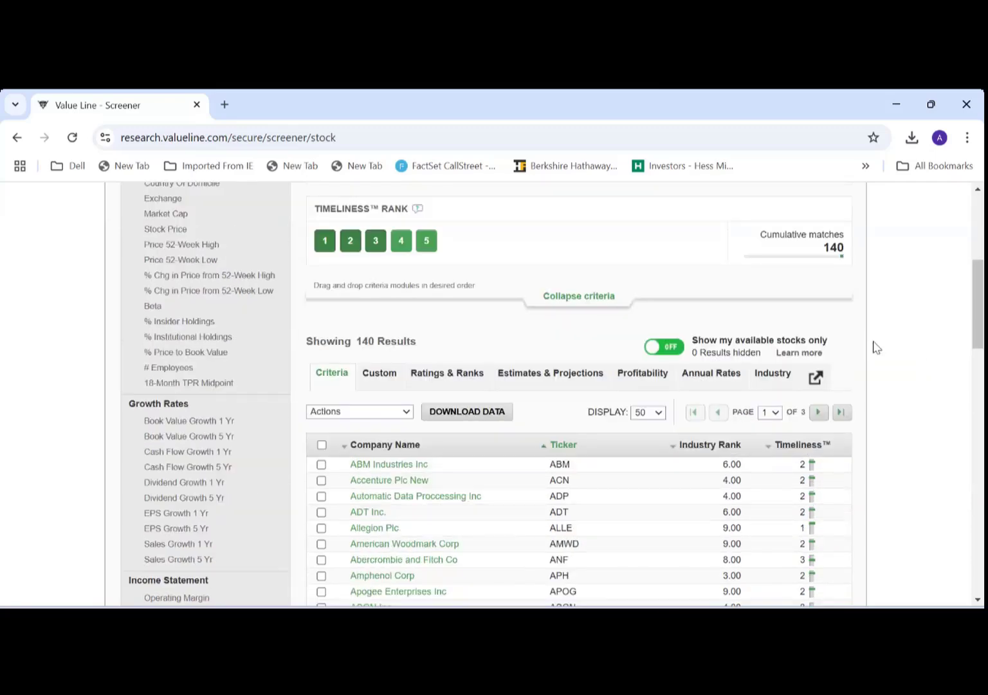
pyautogui.scroll(-2, 900, 310)
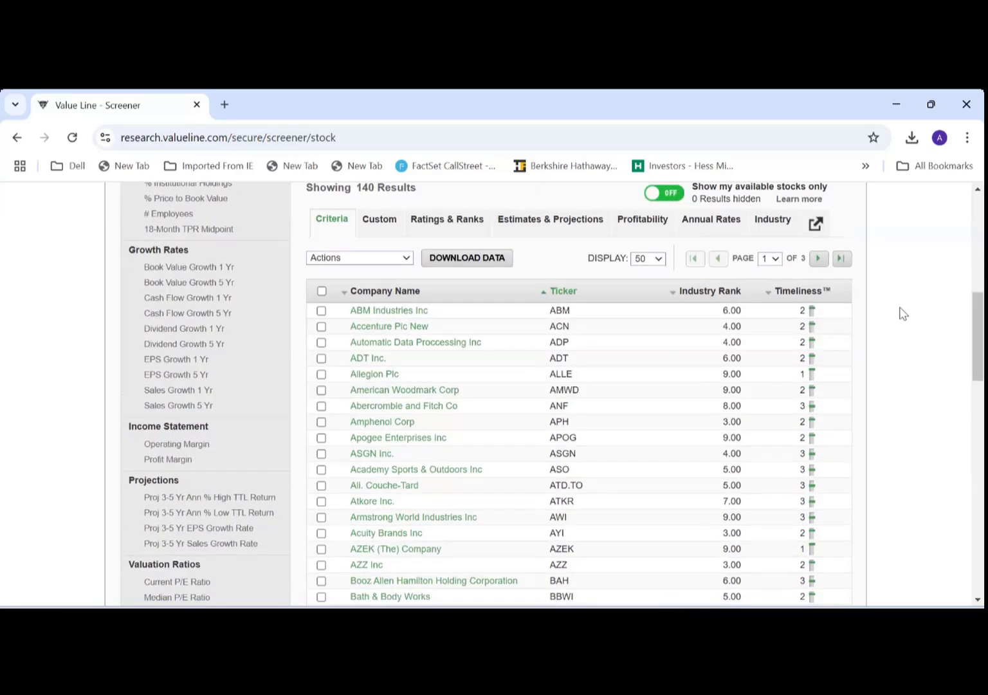
pyautogui.scroll(-2, 901, 317)
pyautogui.scroll(-2, 303, 430)
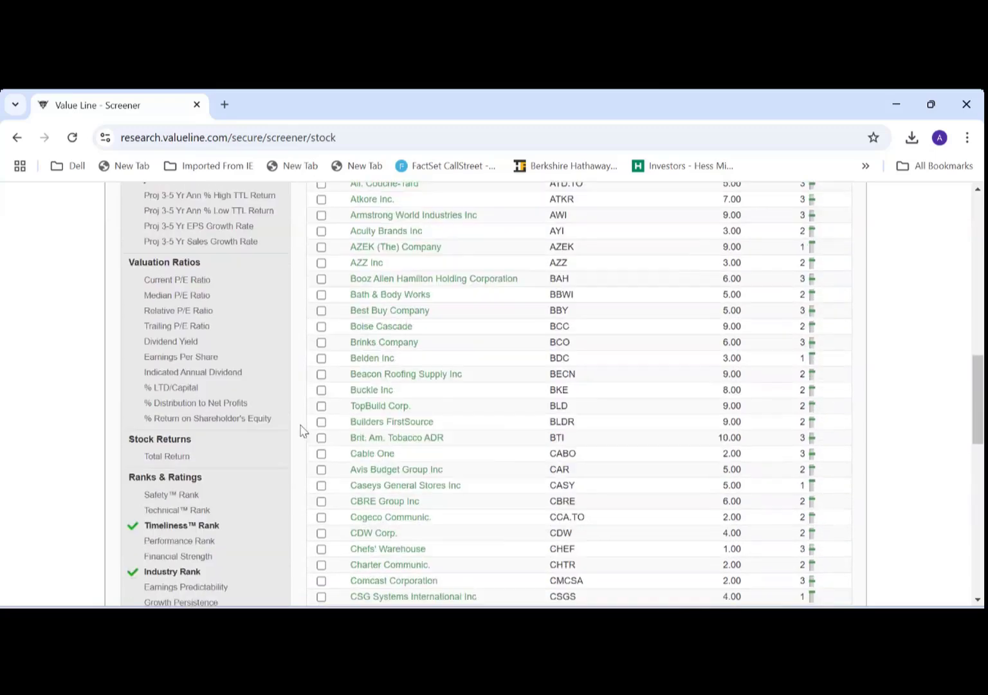
pyautogui.click(157, 490)
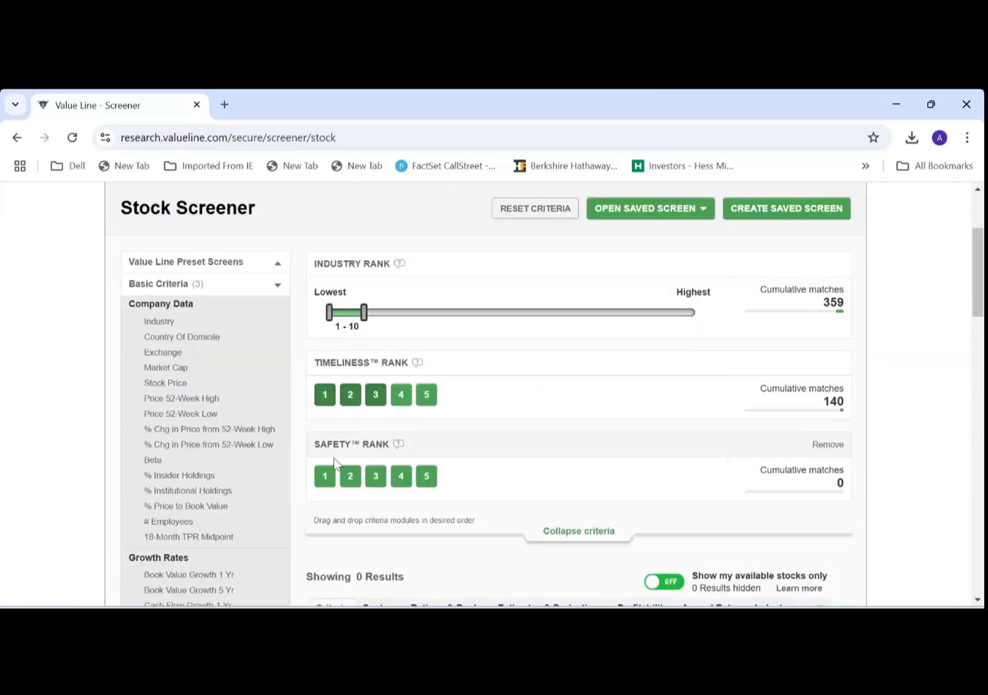
pyautogui.click(323, 482)
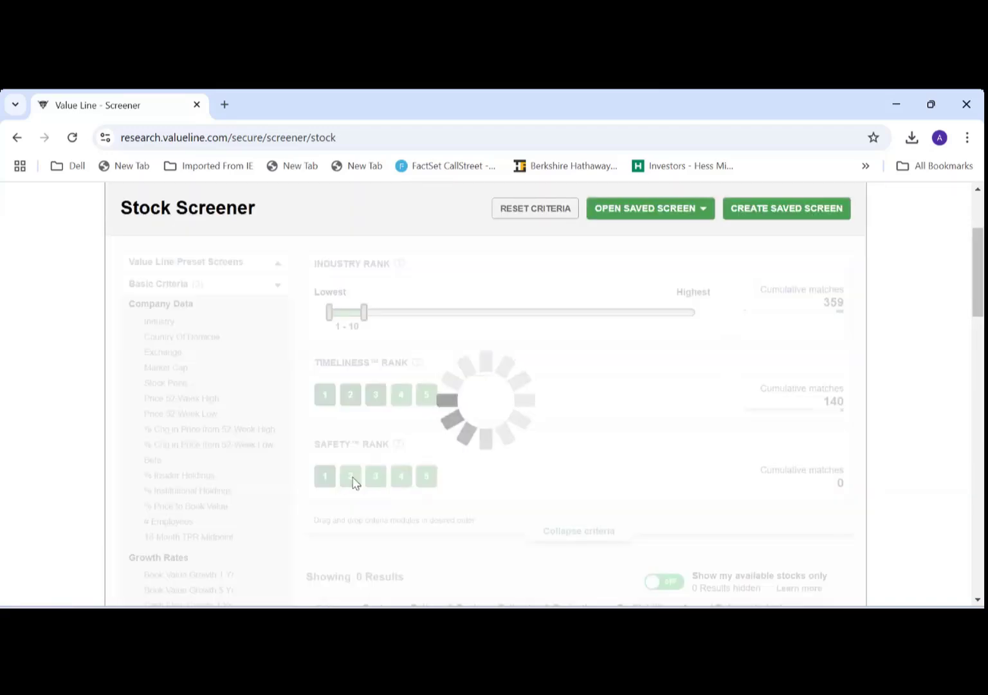
pyautogui.click(375, 481)
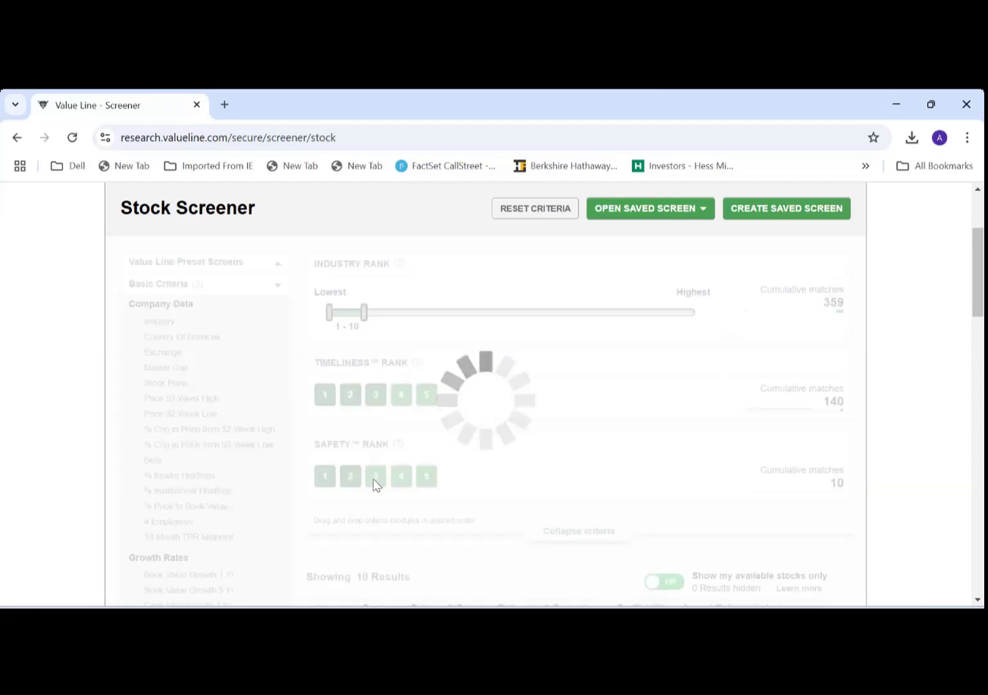
pyautogui.click(376, 481)
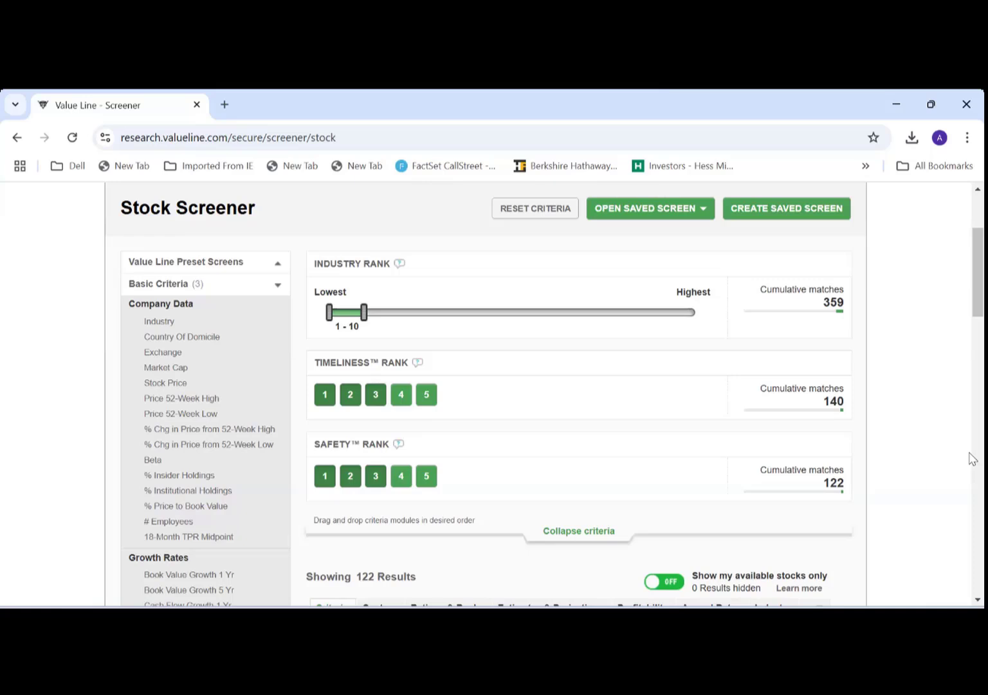
# Add the 18-Month TPR Midpoint criterion and filter the screen with a lower limit of 30%
pyautogui.scroll(-1, 973, 459)
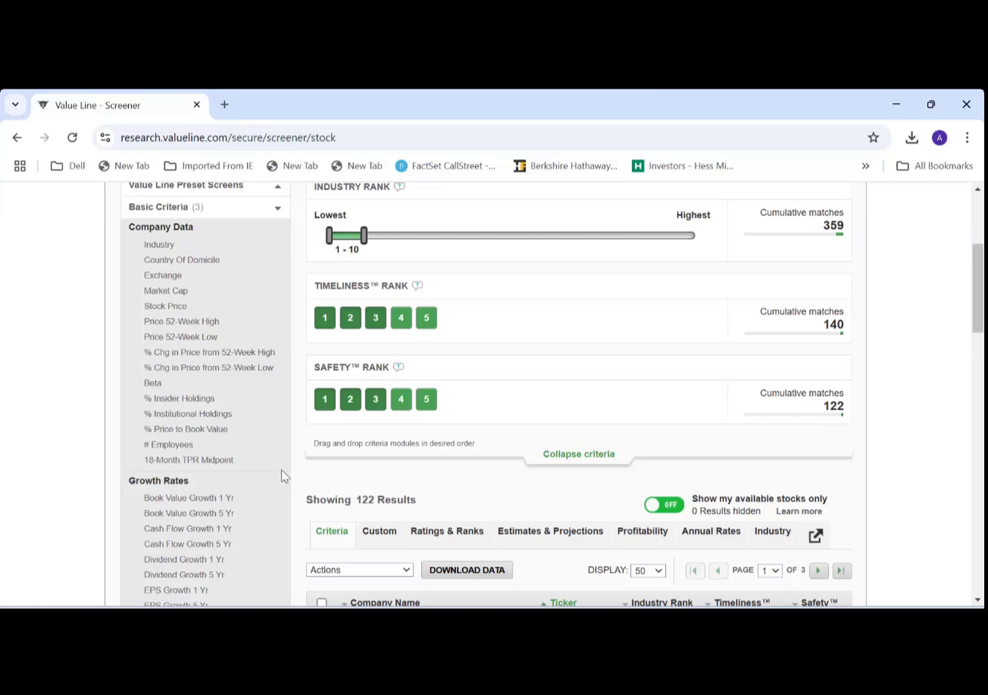
pyautogui.click(217, 461)
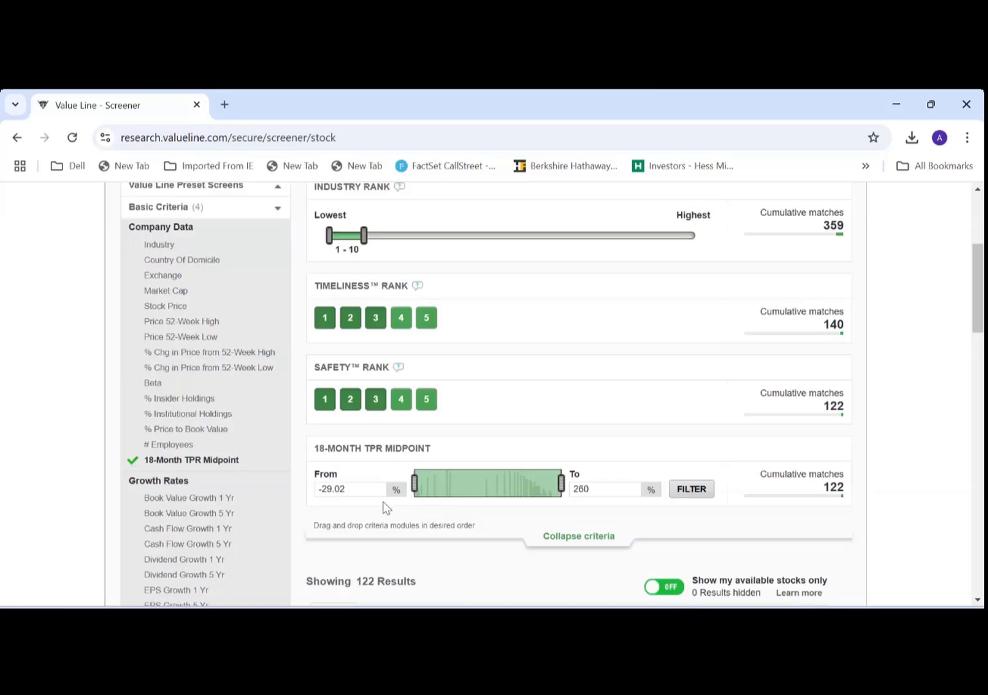
pyautogui.click(347, 487)
pyautogui.press('BackSpace')
pyautogui.press('BackSpace')
pyautogui.press('BackSpace')
pyautogui.press('BackSpace')
pyautogui.press('BackSpace')
pyautogui.press('BackSpace')
pyautogui.write('30')
pyautogui.click(694, 494)
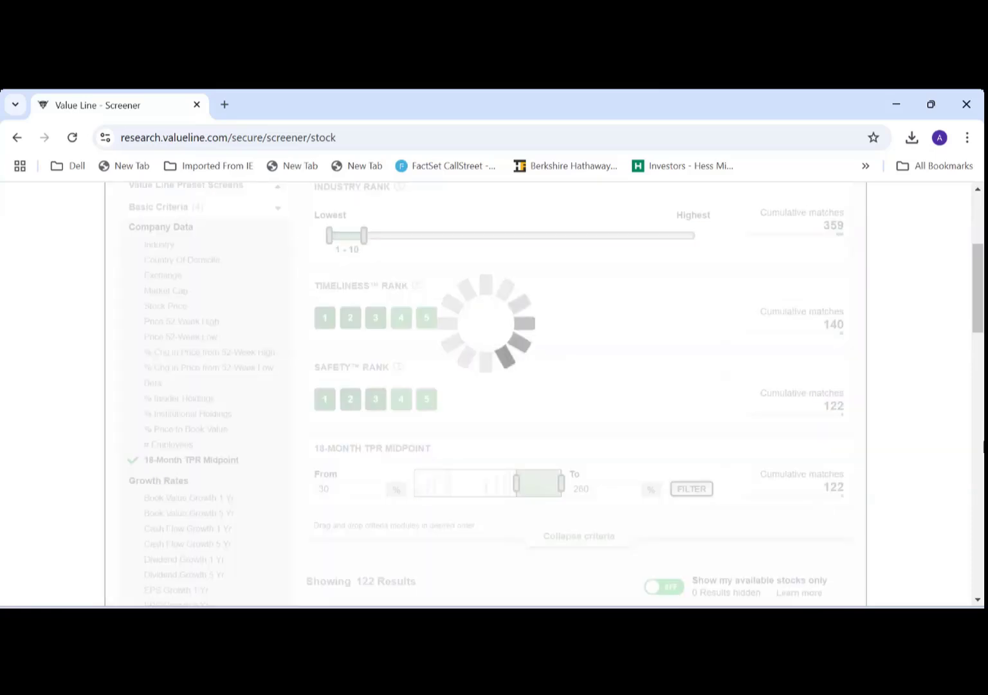
# Add the Earnings Predictability criterion to the stock screen and limit its range to 80 - 100
pyautogui.moveTo(978, 324); pyautogui.dragTo(978, 374)
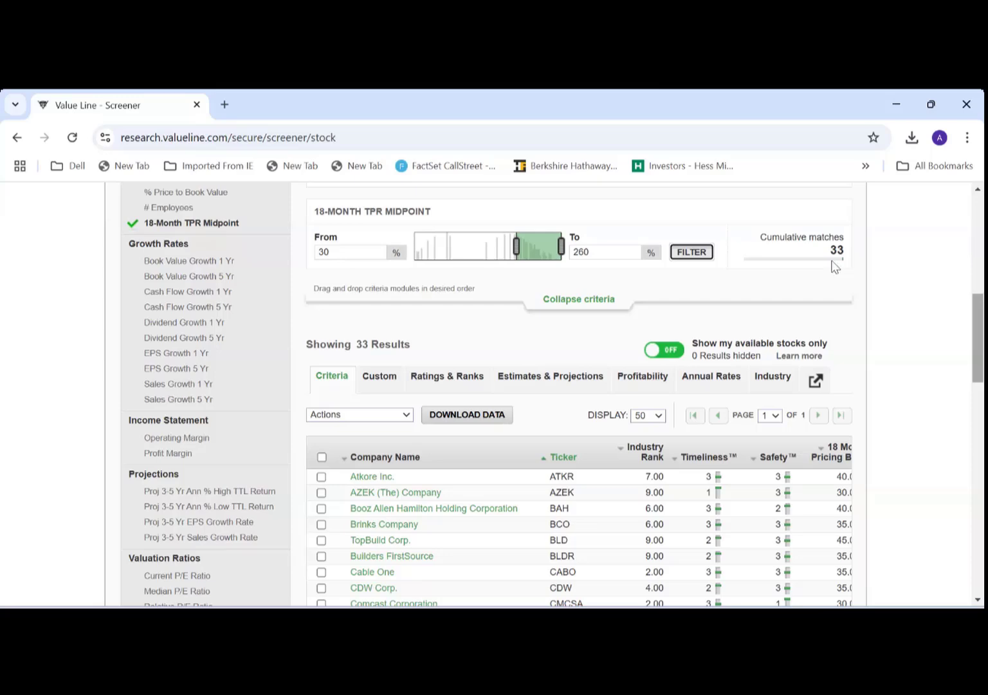
pyautogui.scroll(-6, 848, 277)
pyautogui.scroll(-2, 844, 322)
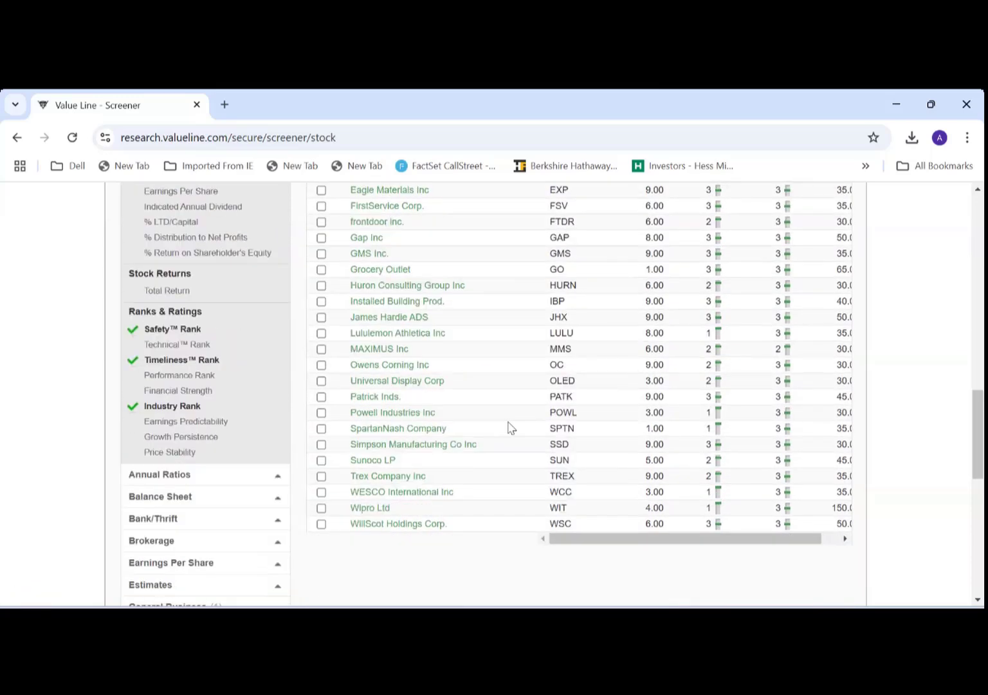
pyautogui.click(185, 423)
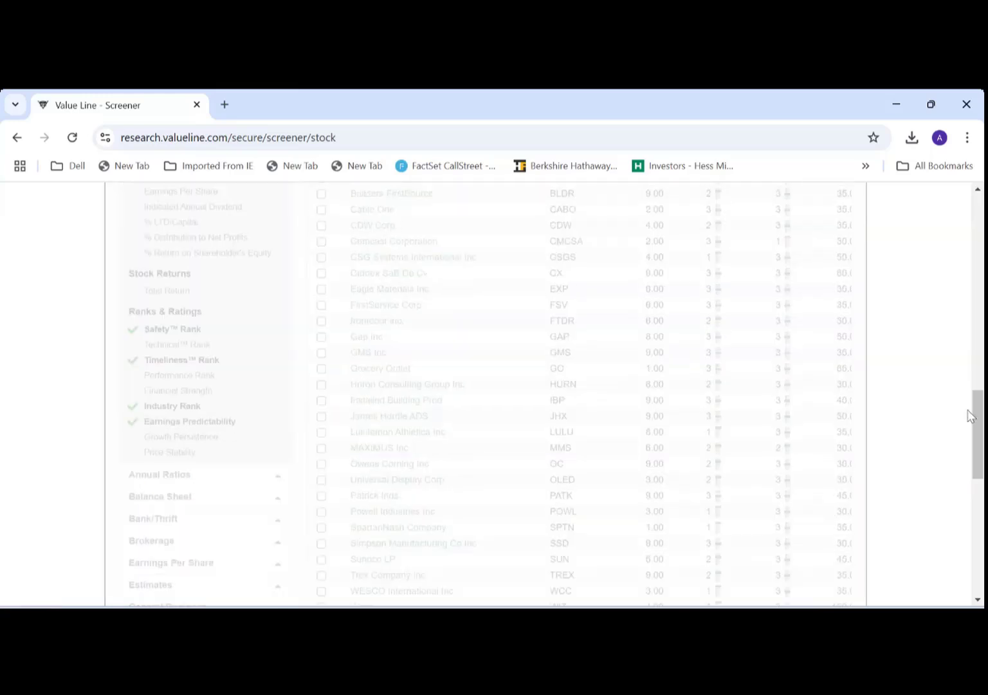
pyautogui.scroll(6, 965, 416)
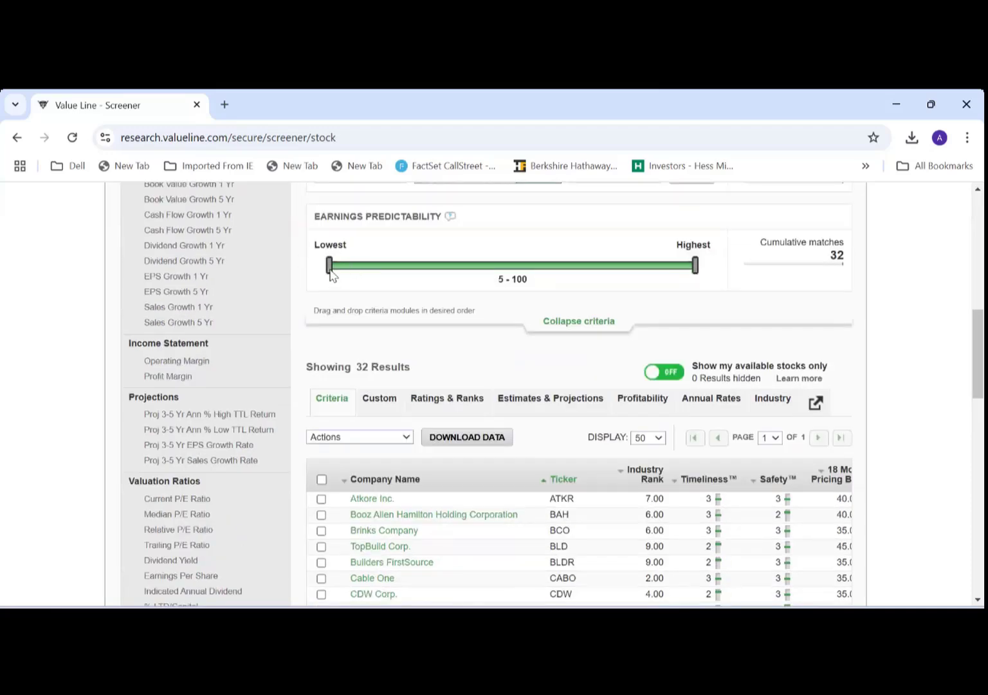
pyautogui.moveTo(332, 276); pyautogui.dragTo(633, 295)
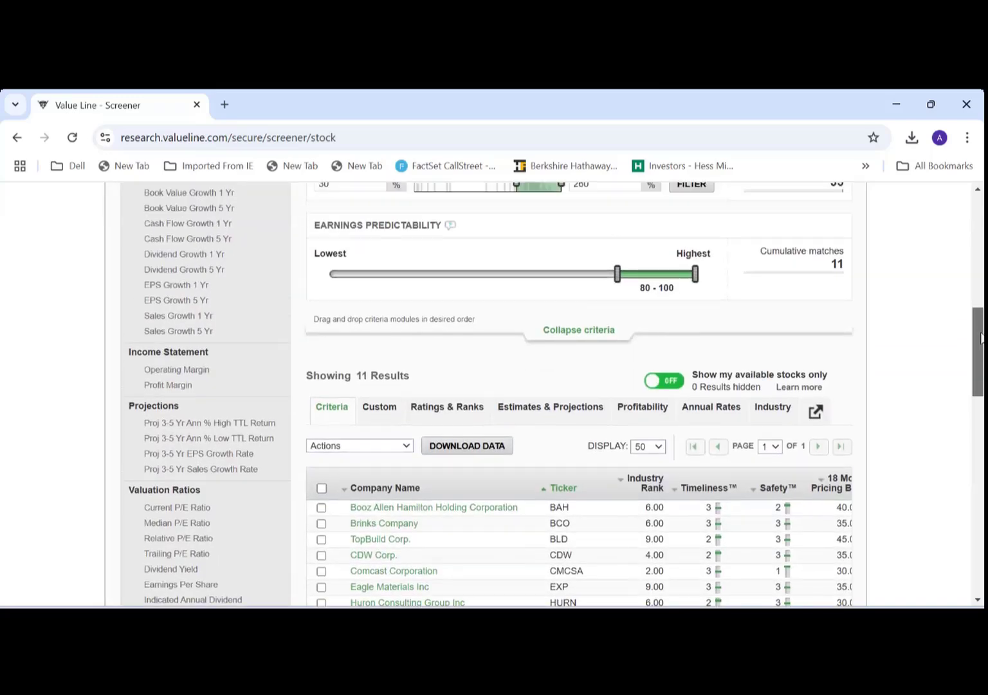
# Review the applied screening criteria with their cumulative matches and the list of companies that pass them
pyautogui.moveTo(982, 338); pyautogui.dragTo(979, 309)
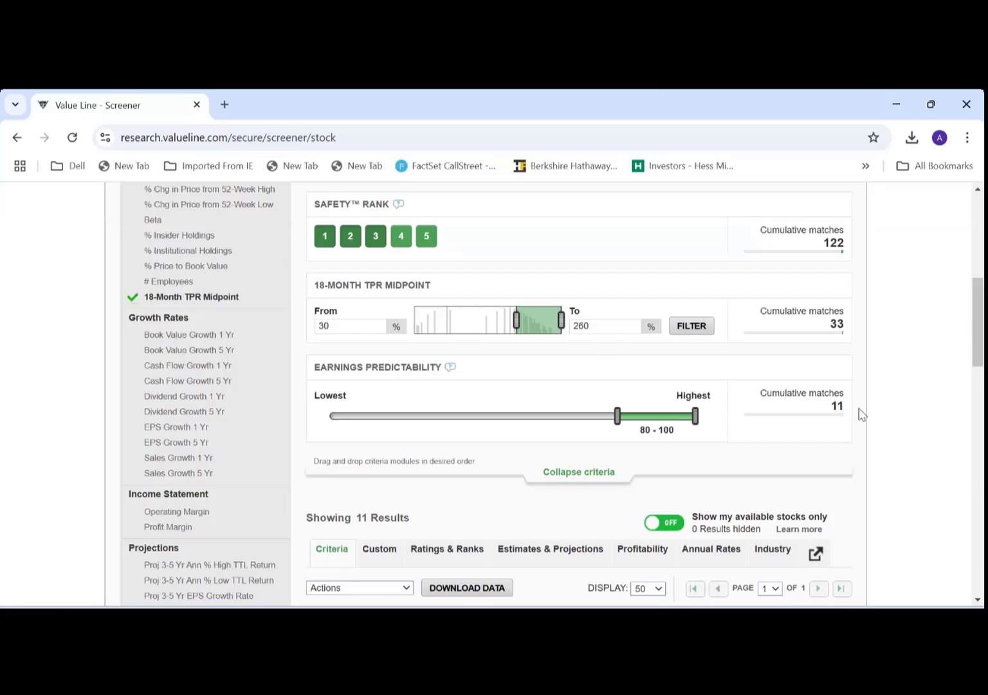
pyautogui.scroll(-5, 980, 341)
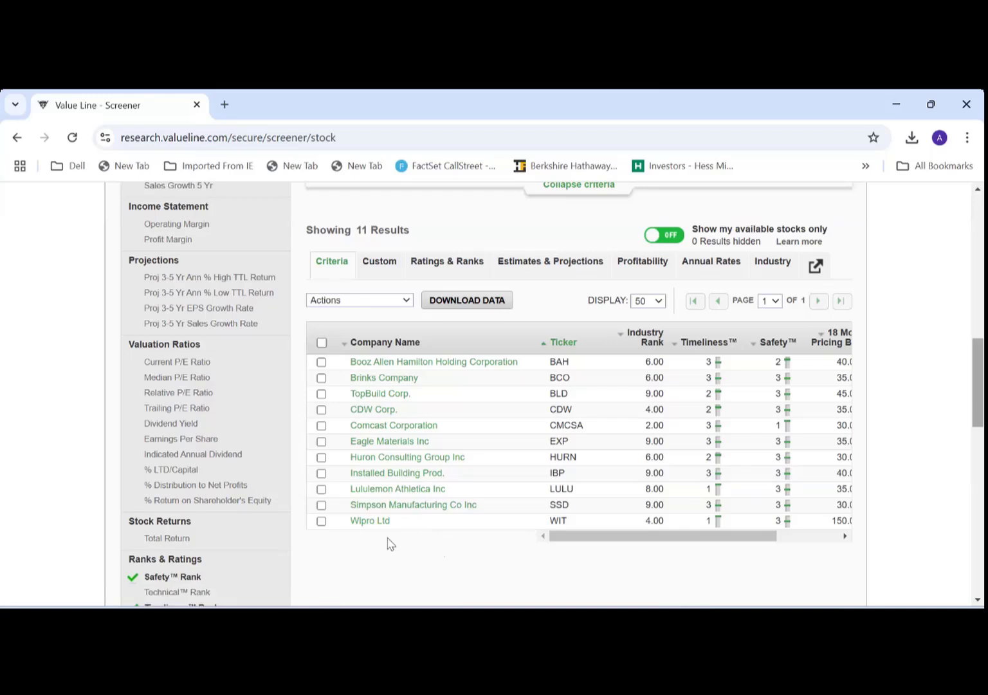
pyautogui.scroll(-1, 442, 555)
pyautogui.scroll(1, 442, 555)
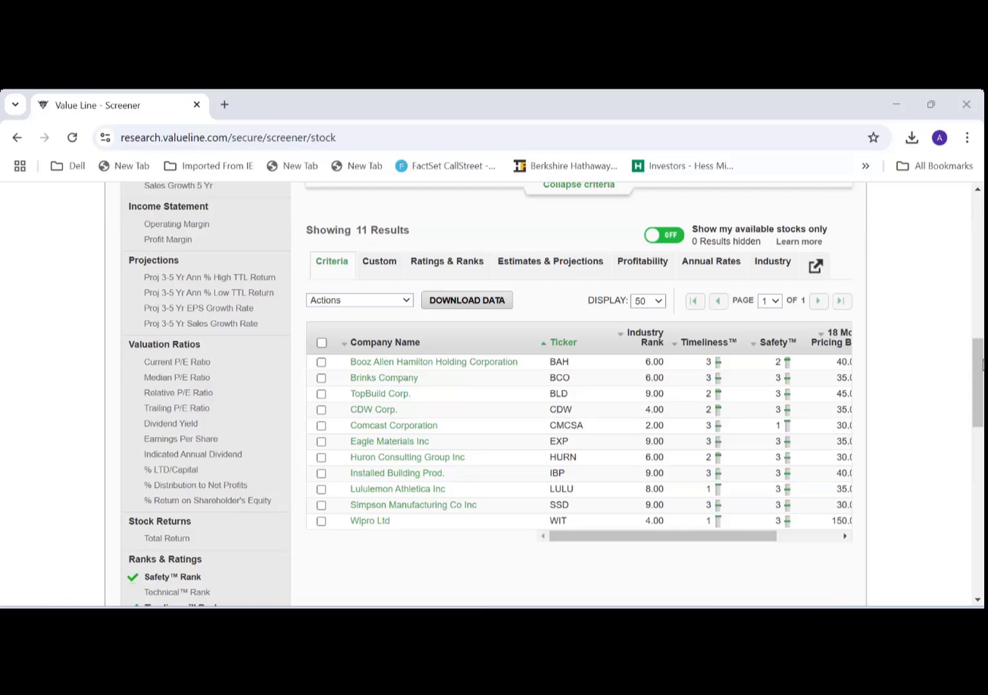
pyautogui.moveTo(983, 365); pyautogui.dragTo(958, 210)
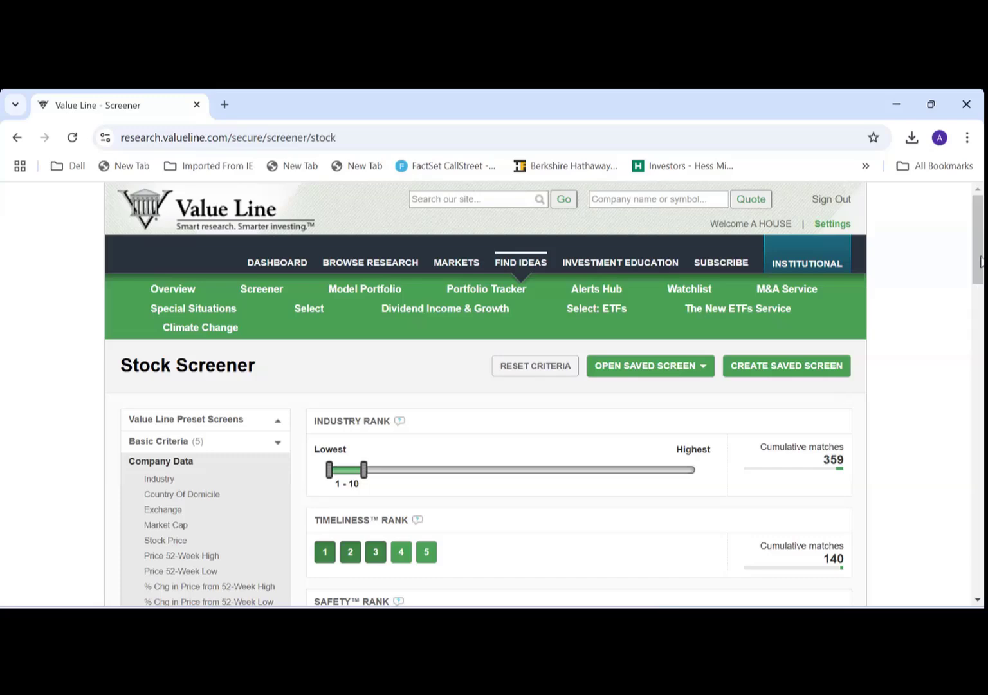
pyautogui.scroll(-1, 981, 260)
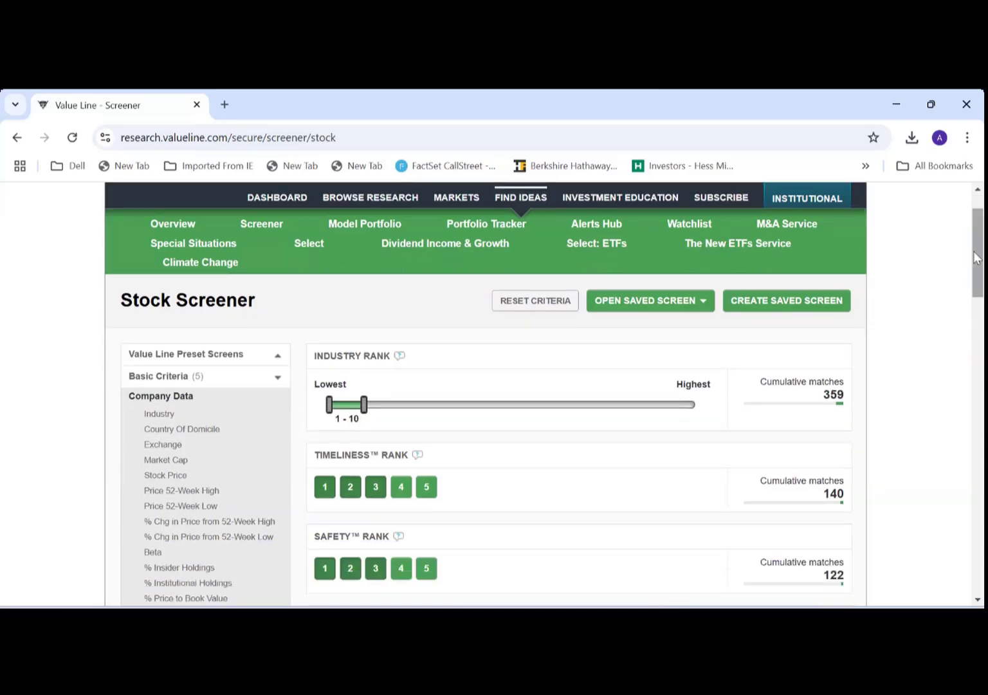
pyautogui.moveTo(979, 257); pyautogui.dragTo(983, 394)
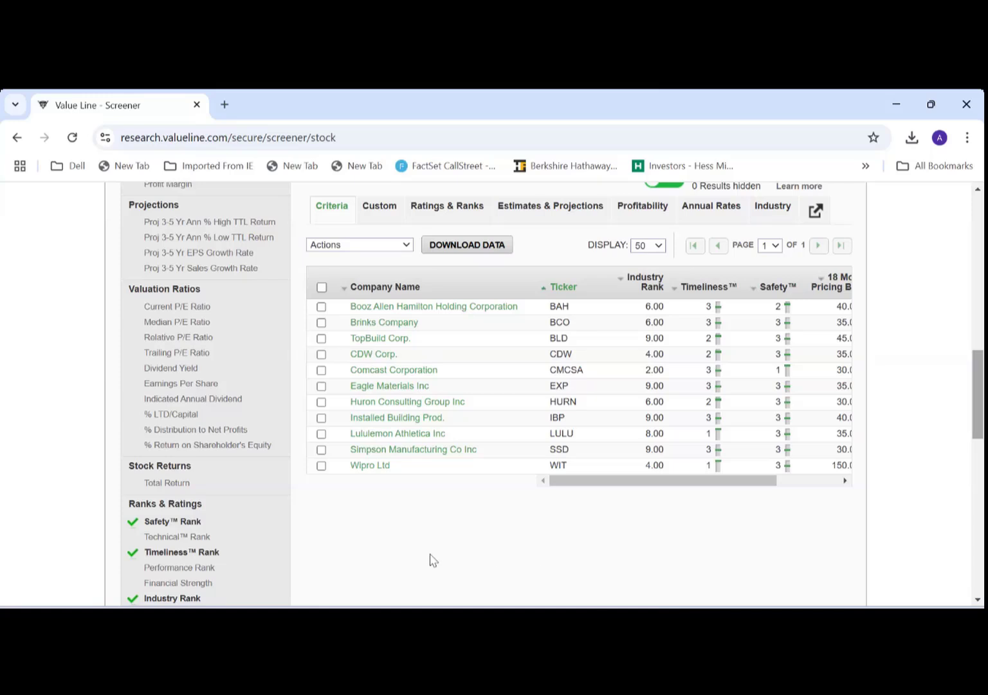
# Open Comcast Corporation from the screening results and examine its research page, from ranks and financial strength through valuation to the PDF reports
pyautogui.click(389, 374)
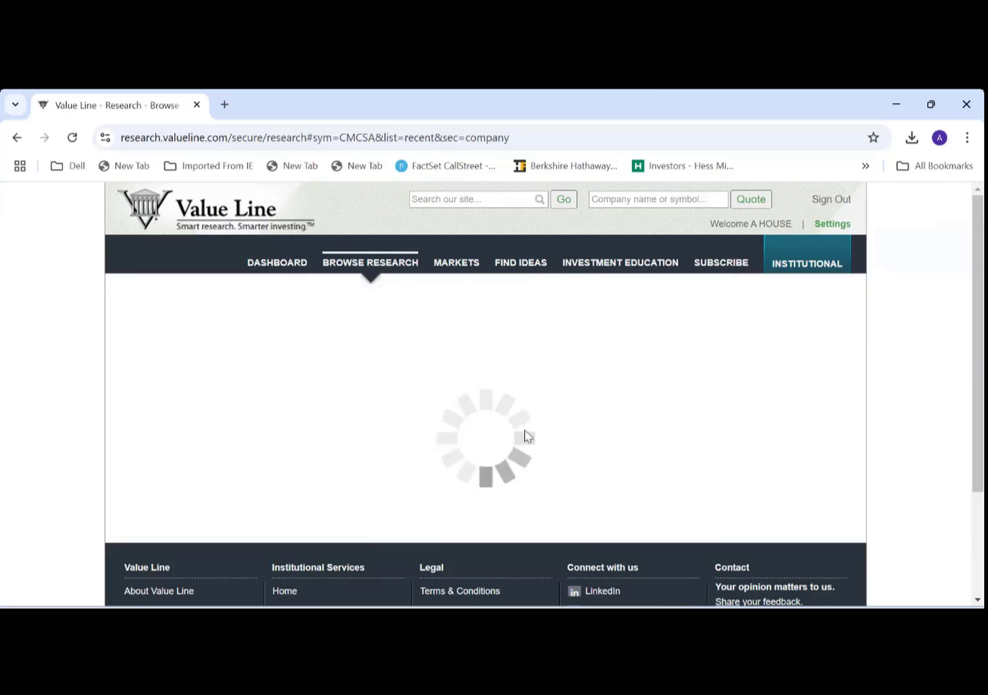
pyautogui.scroll(-2, 824, 412)
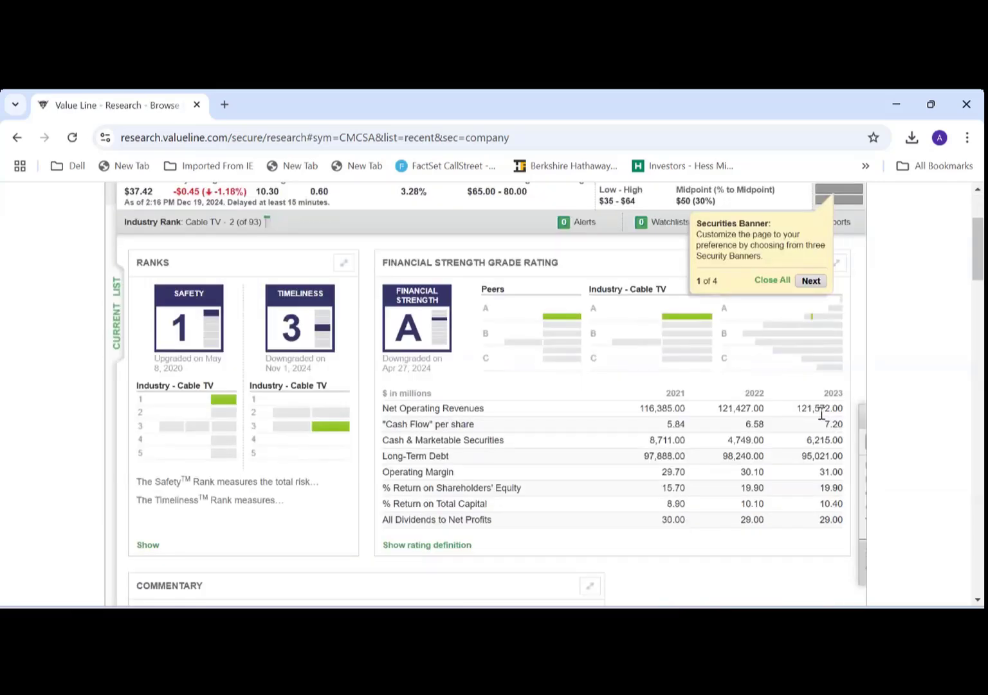
pyautogui.scroll(-1, 822, 415)
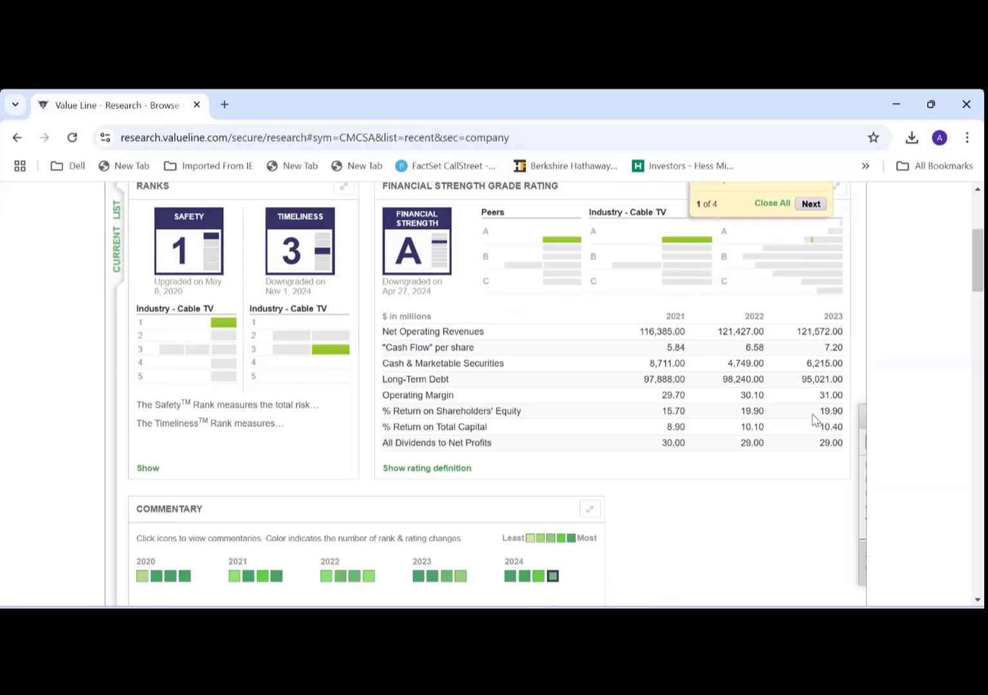
pyautogui.scroll(-6, 806, 422)
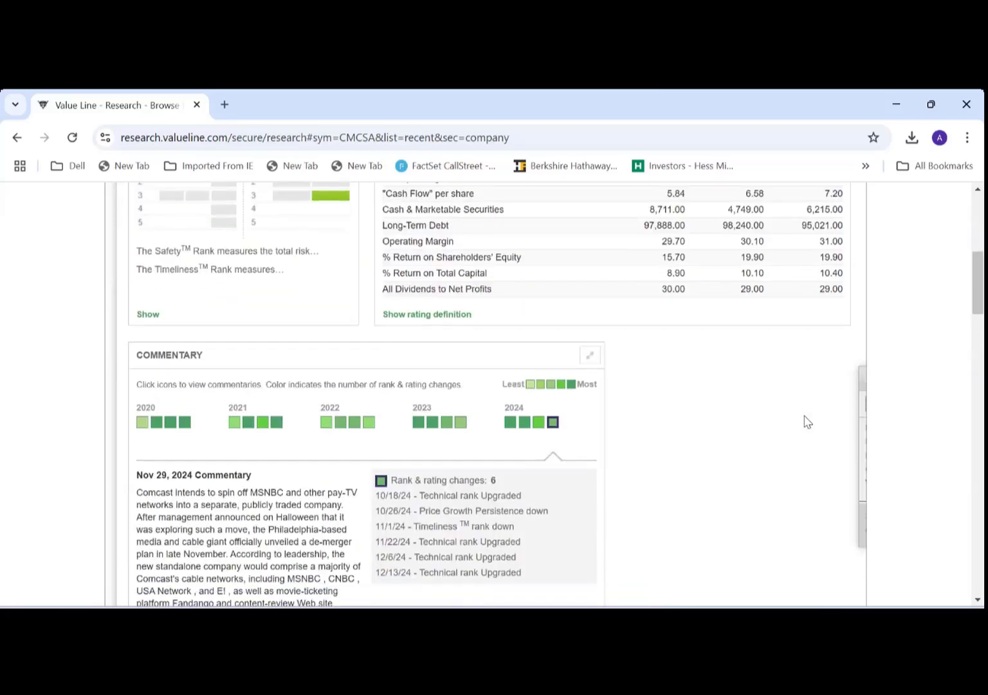
pyautogui.scroll(-3, 806, 421)
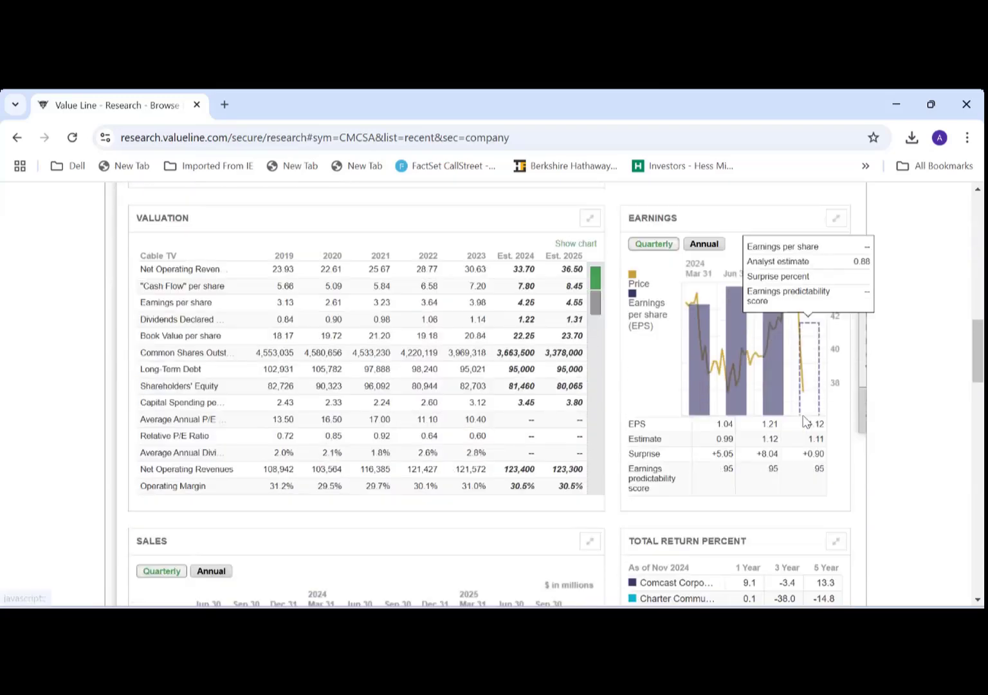
pyautogui.scroll(-4, 782, 461)
pyautogui.scroll(-6, 782, 465)
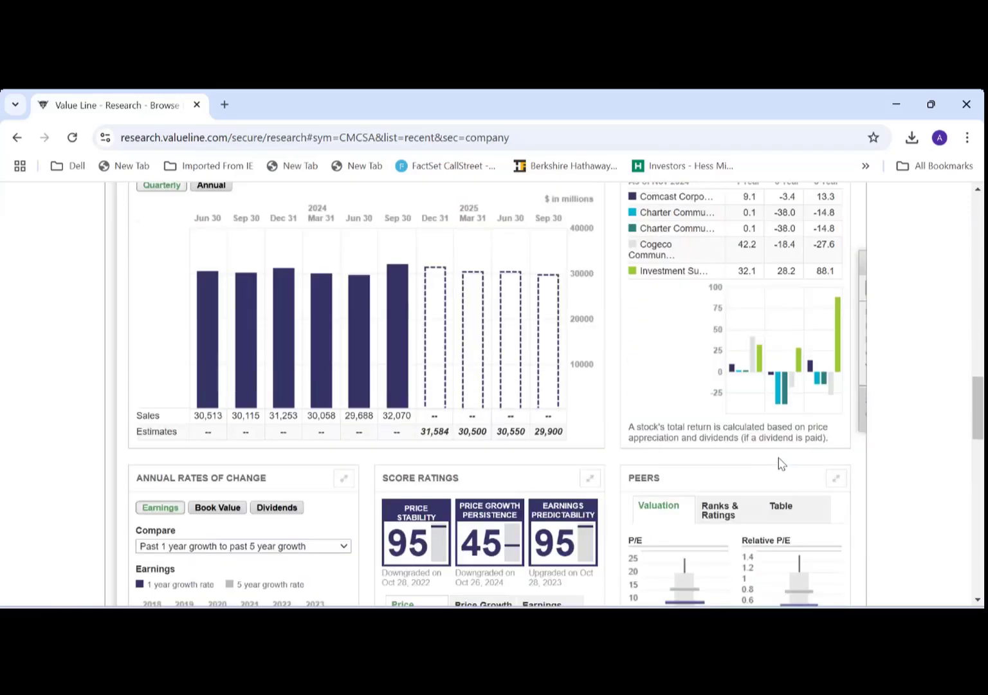
pyautogui.scroll(-2, 780, 463)
pyautogui.scroll(-4, 779, 462)
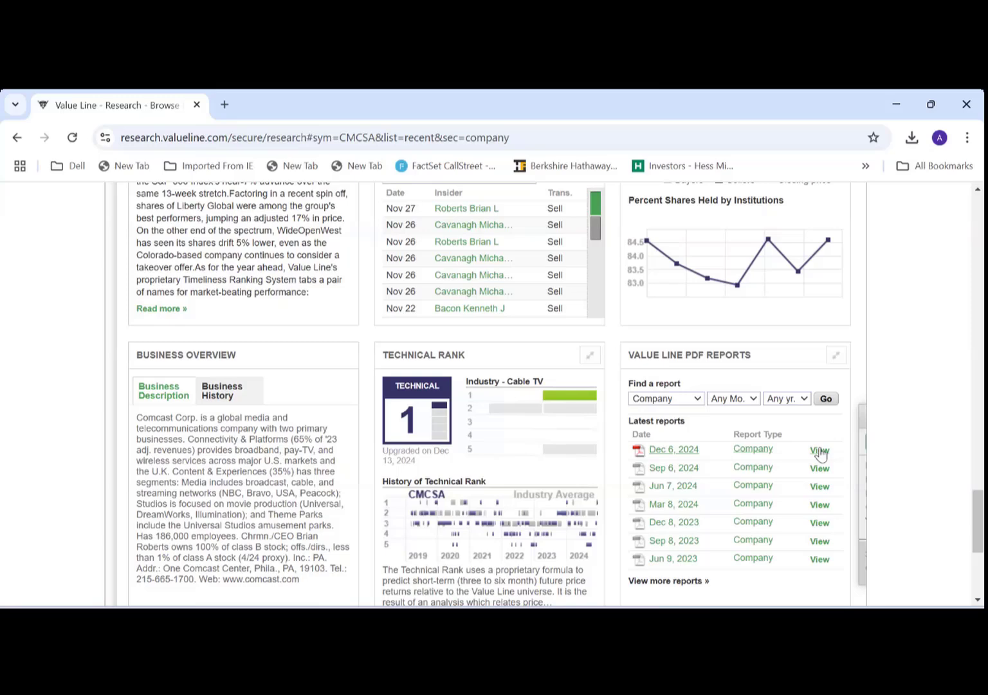
# View Comcast's Dec 6, 2024 company PDF report and look over its ranks, projections, financial history and business description
pyautogui.click(819, 450)
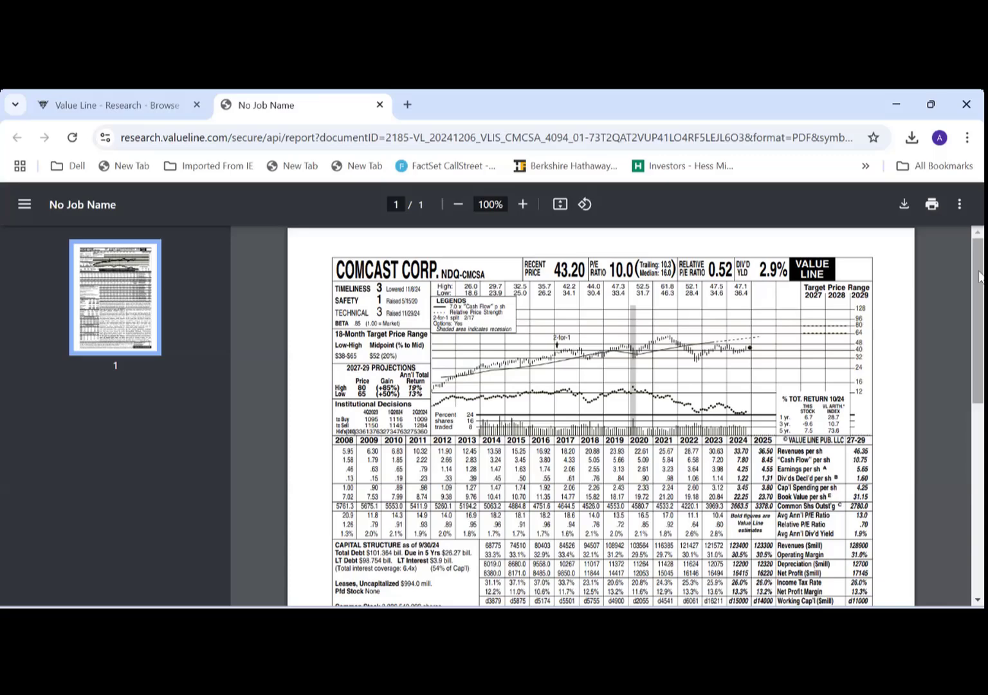
pyautogui.scroll(-1, 979, 281)
pyautogui.scroll(-1, 979, 302)
pyautogui.scroll(-2, 980, 302)
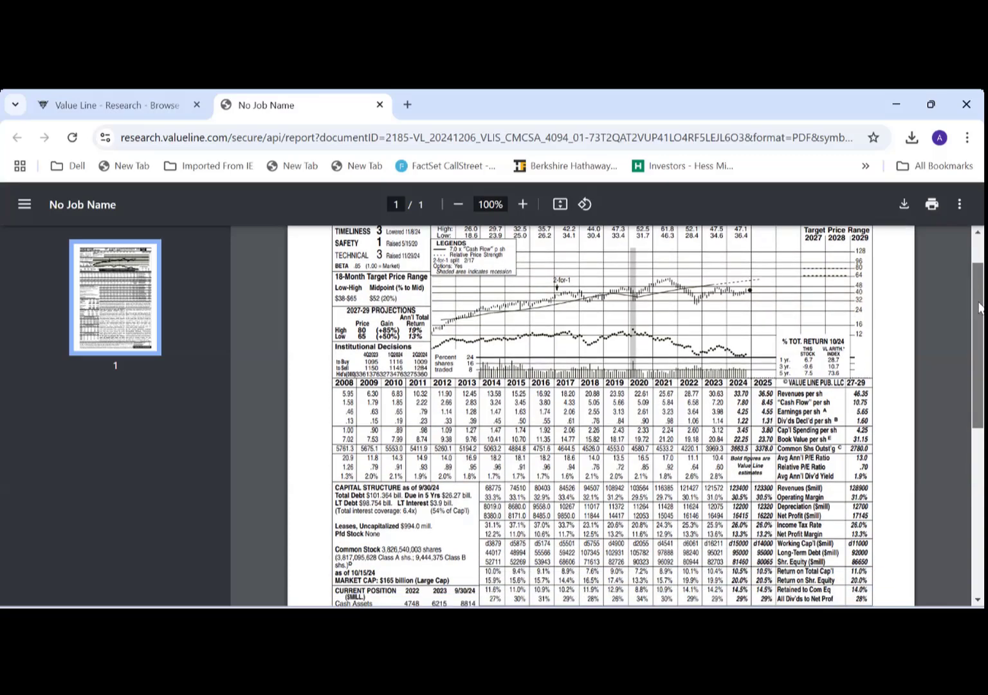
pyautogui.scroll(2, 978, 292)
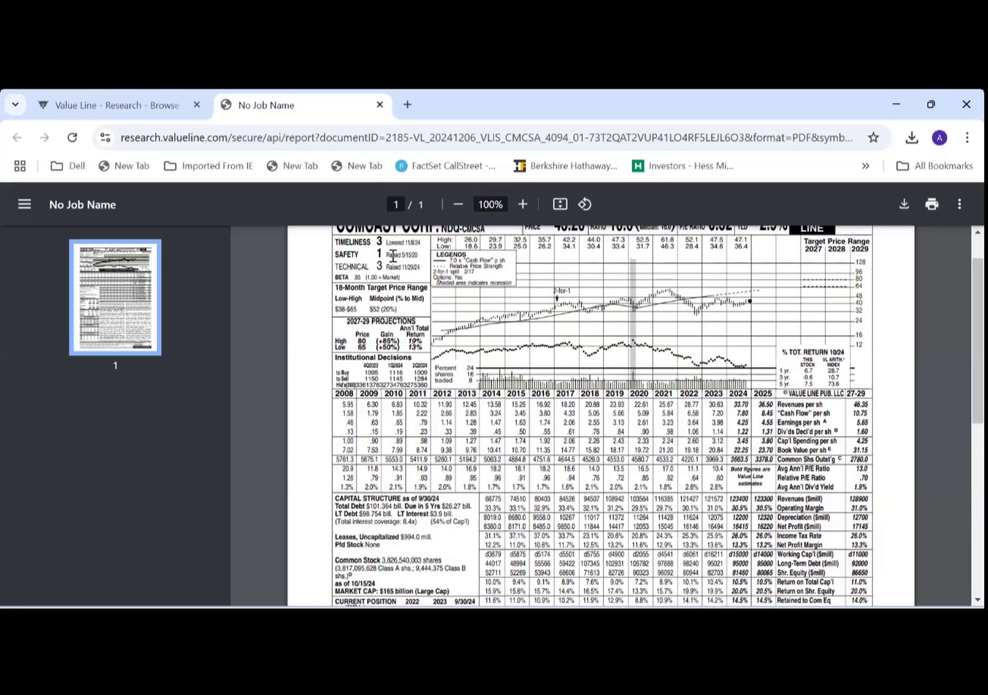
pyautogui.scroll(-4, 980, 313)
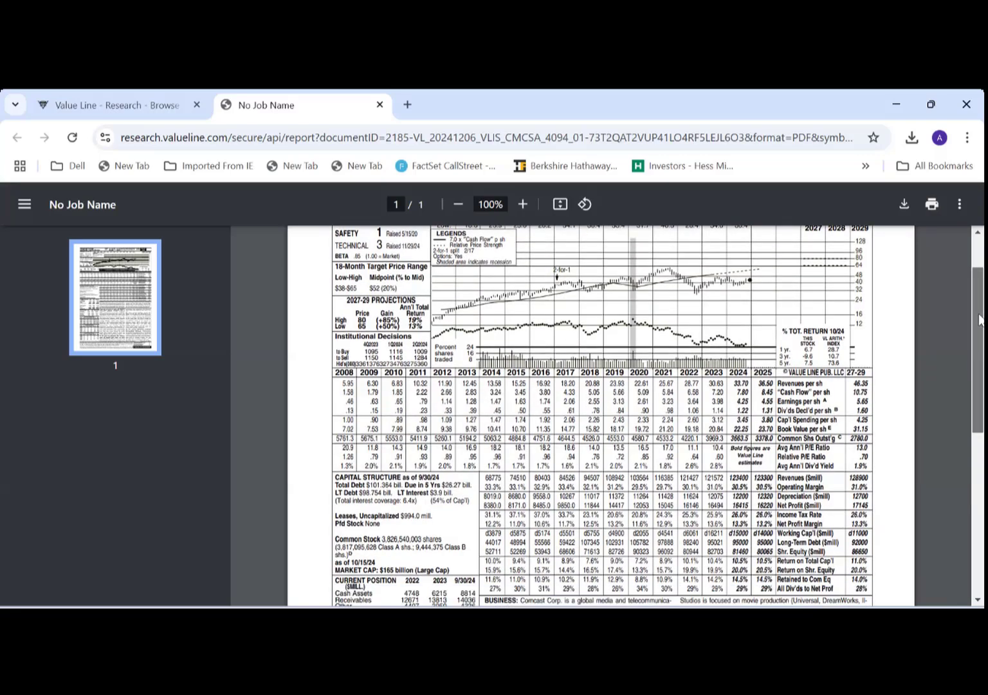
pyautogui.moveTo(968, 347); pyautogui.dragTo(958, 447)
pyautogui.scroll(5, 958, 441)
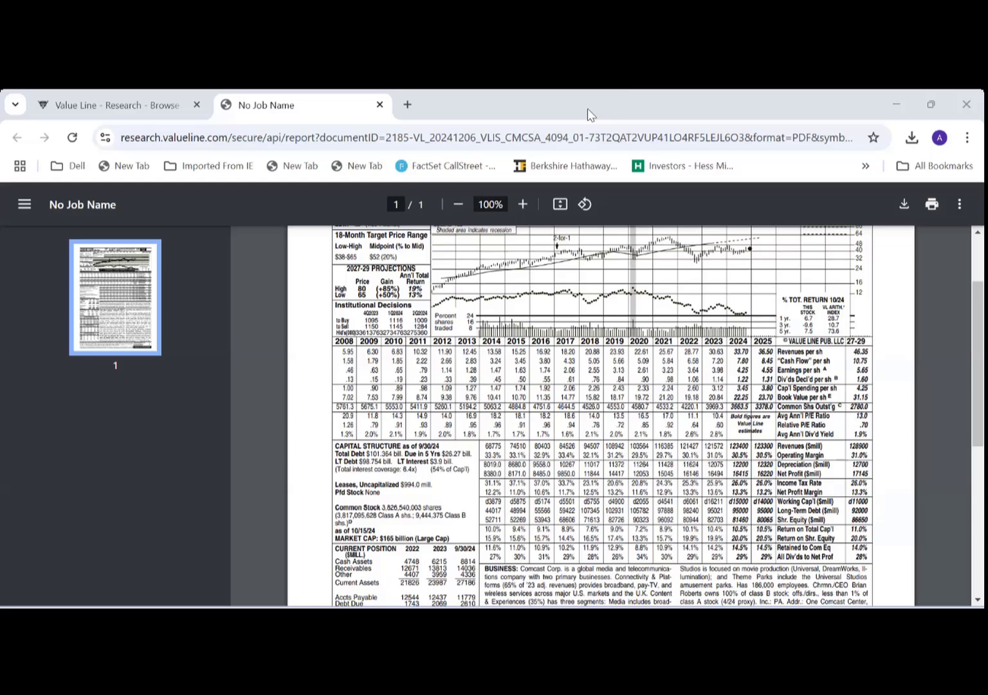
# Close the Comcast PDF report and return from the company's research page to the Value Line dashboard
pyautogui.click(379, 105)
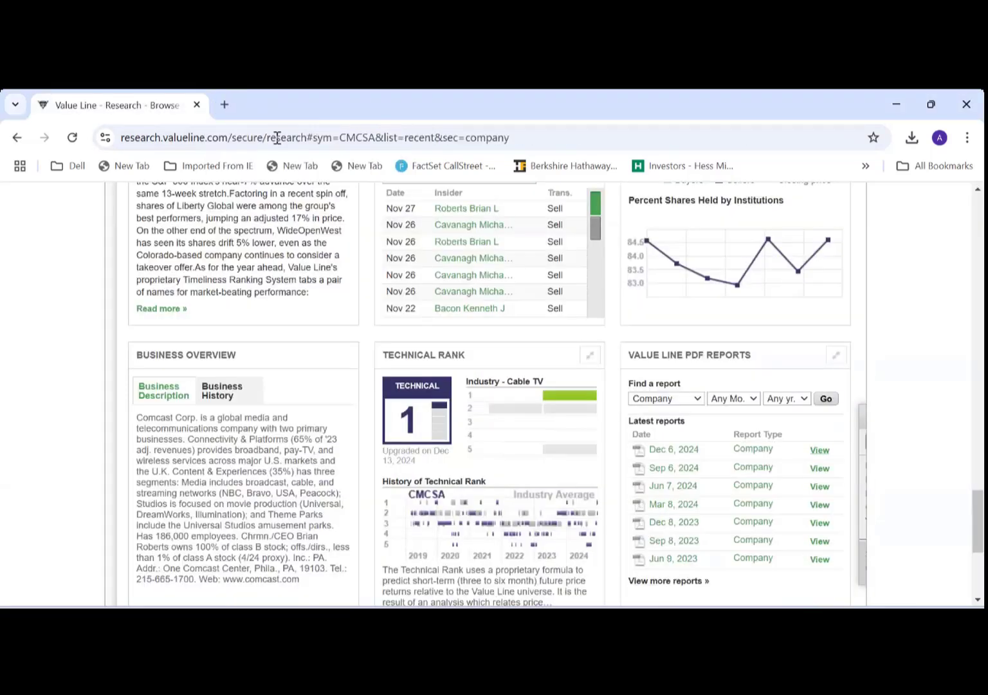
pyautogui.scroll(15, 536, 386)
pyautogui.scroll(10, 394, 322)
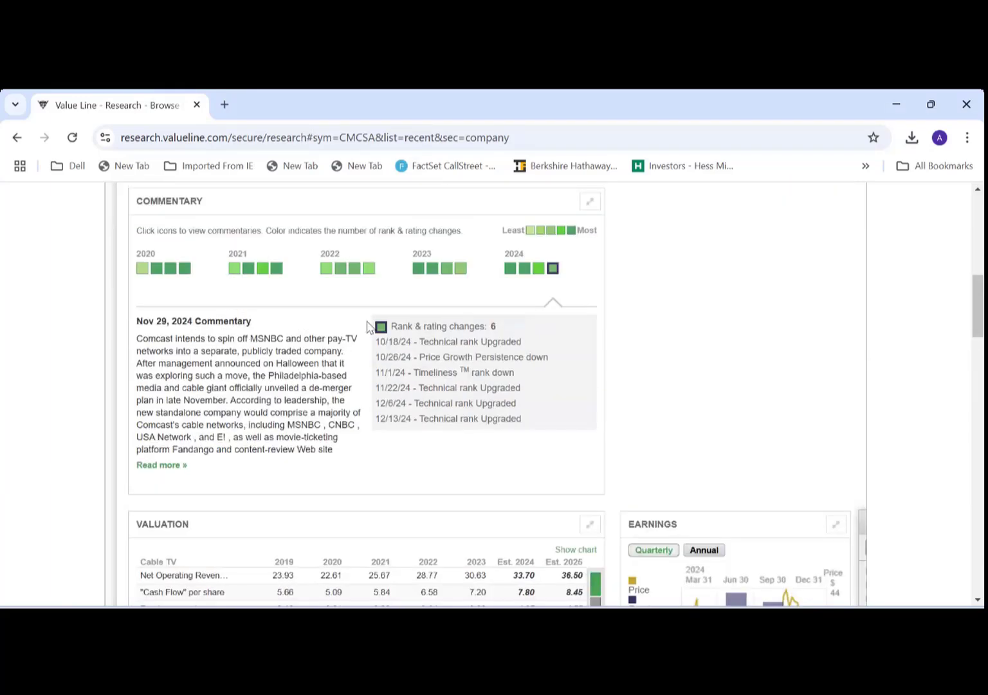
pyautogui.click(256, 266)
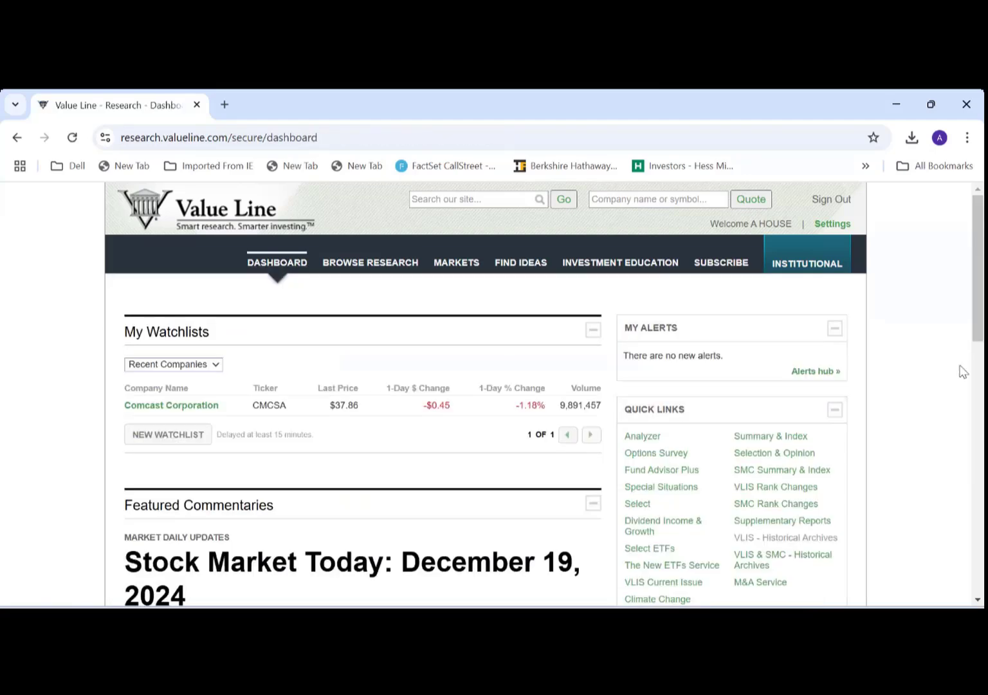
# Look over the dashboard's quick links and commentaries, and open the Investment Survey under Traditional Online Access
pyautogui.scroll(-2, 953, 386)
pyautogui.scroll(-2, 953, 386)
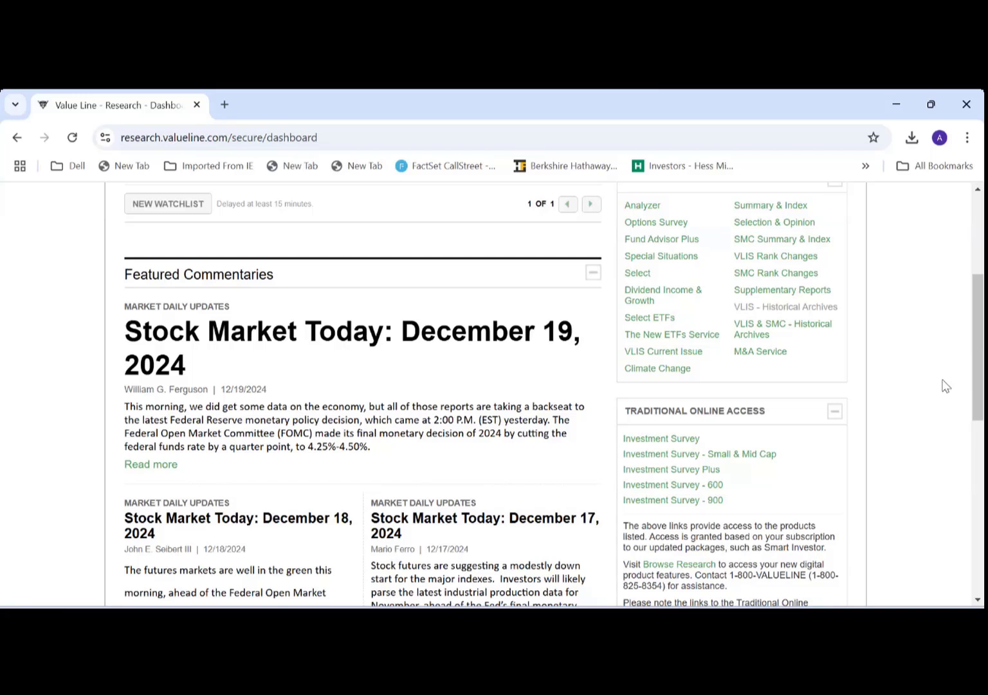
pyautogui.scroll(4, 905, 390)
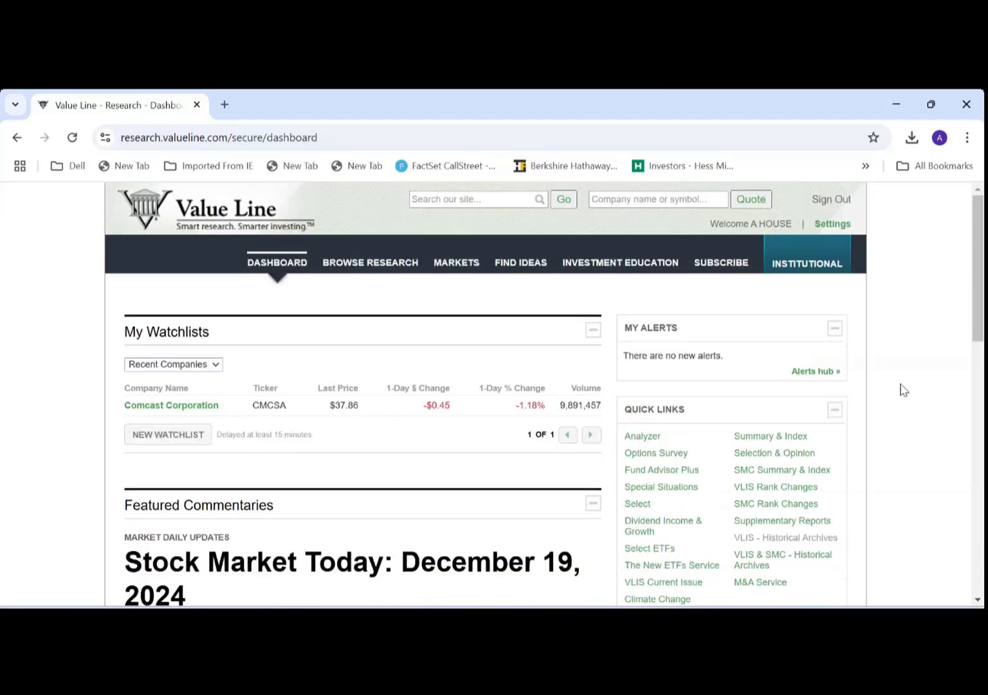
pyautogui.scroll(-4, 903, 390)
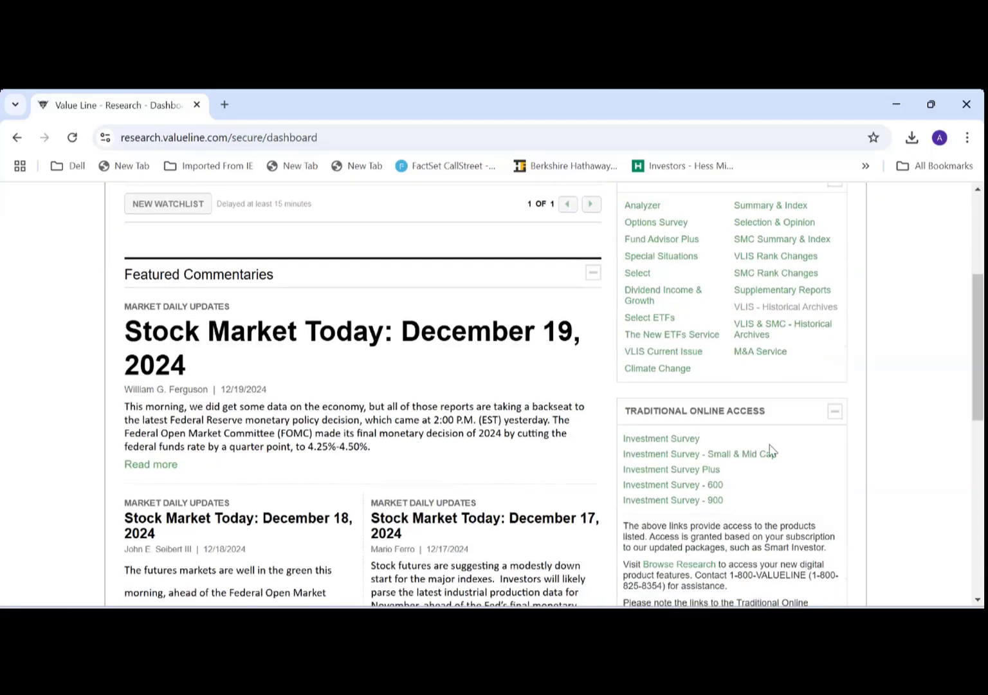
pyautogui.click(675, 443)
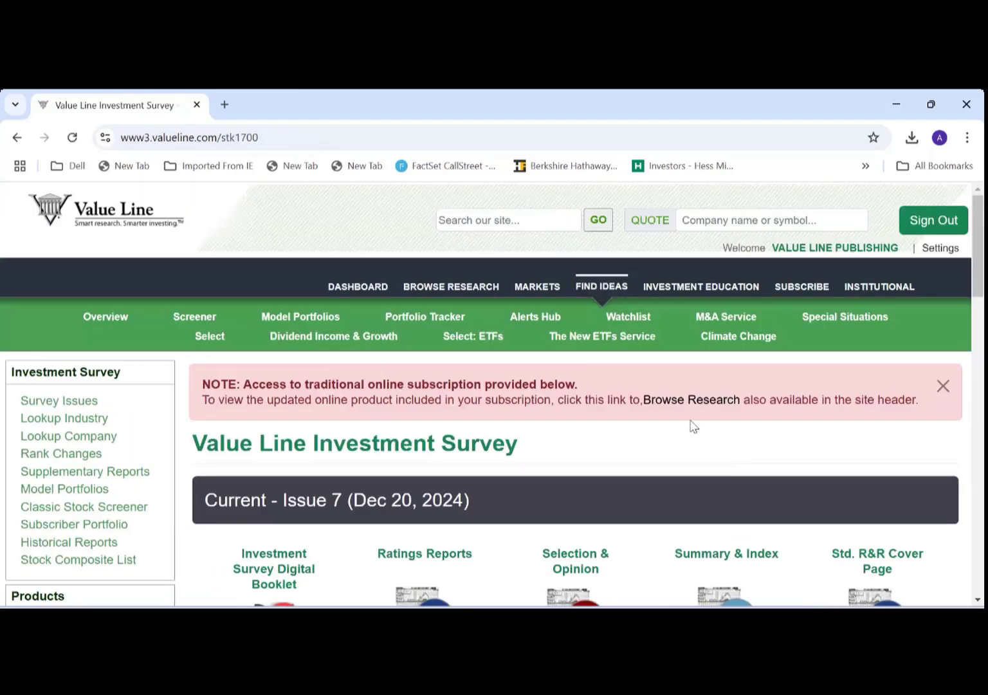
# Open the Investment Survey's Rank Changes page and look through its weekly list of rank change dates
pyautogui.scroll(-3, 693, 425)
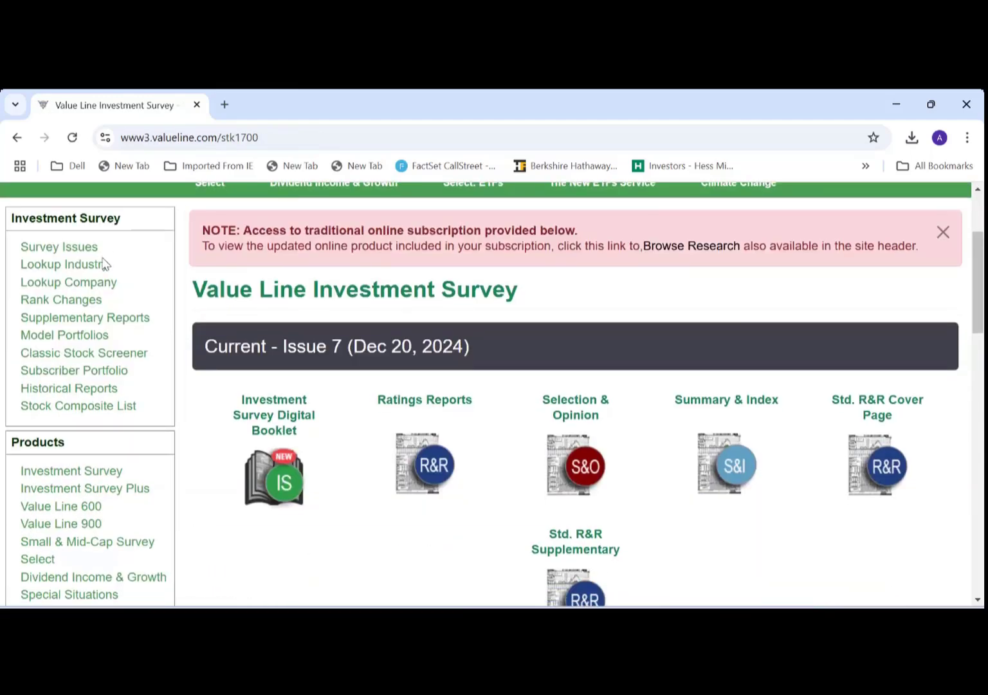
pyautogui.click(69, 300)
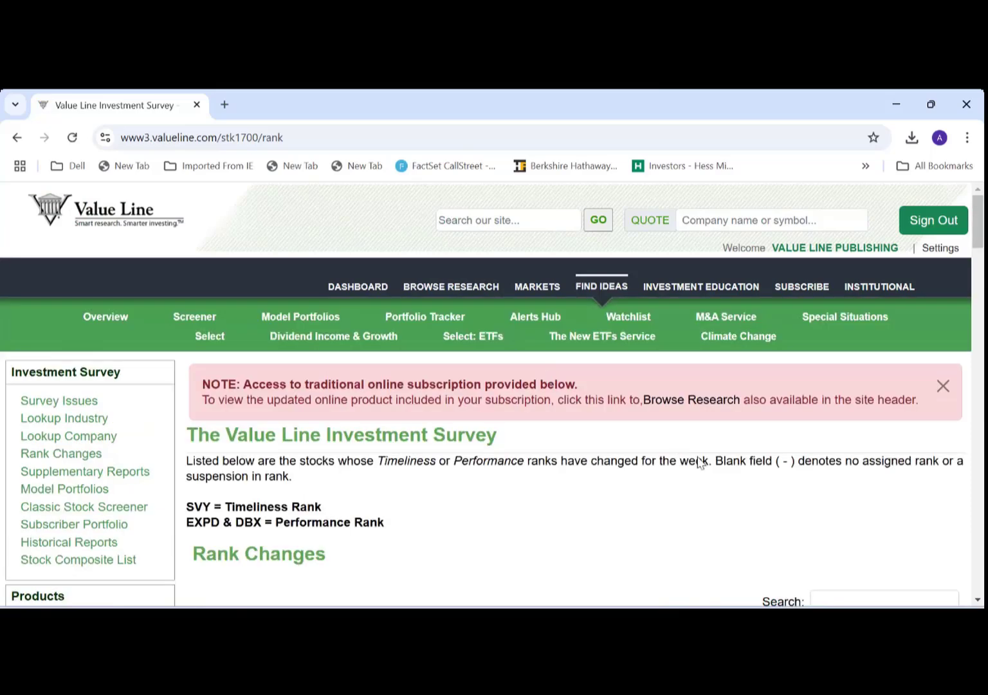
pyautogui.scroll(-5, 695, 460)
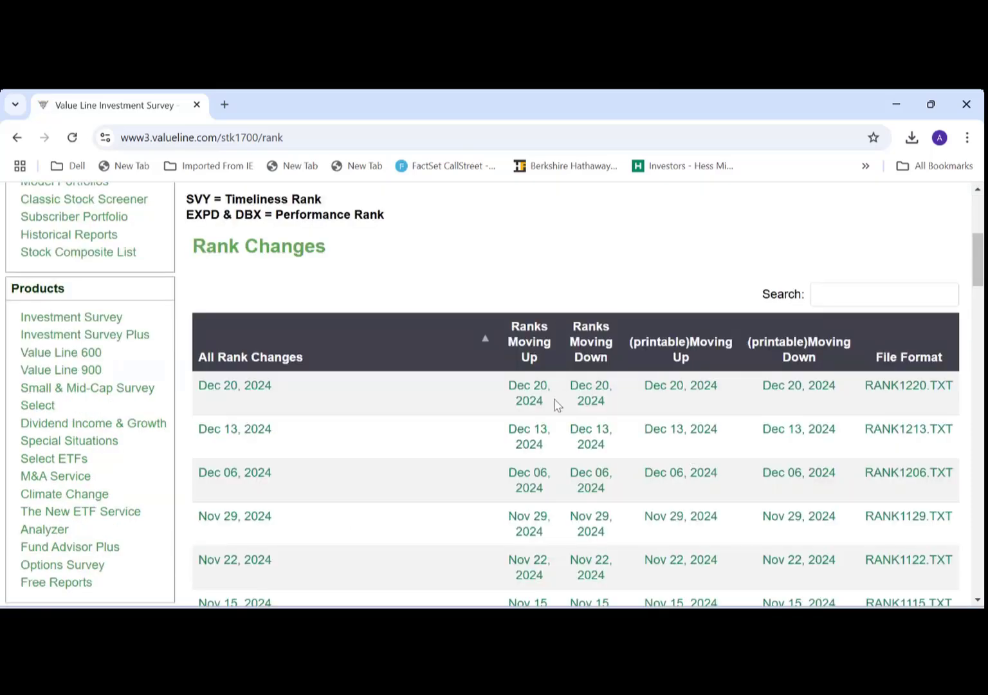
pyautogui.scroll(-1, 450, 420)
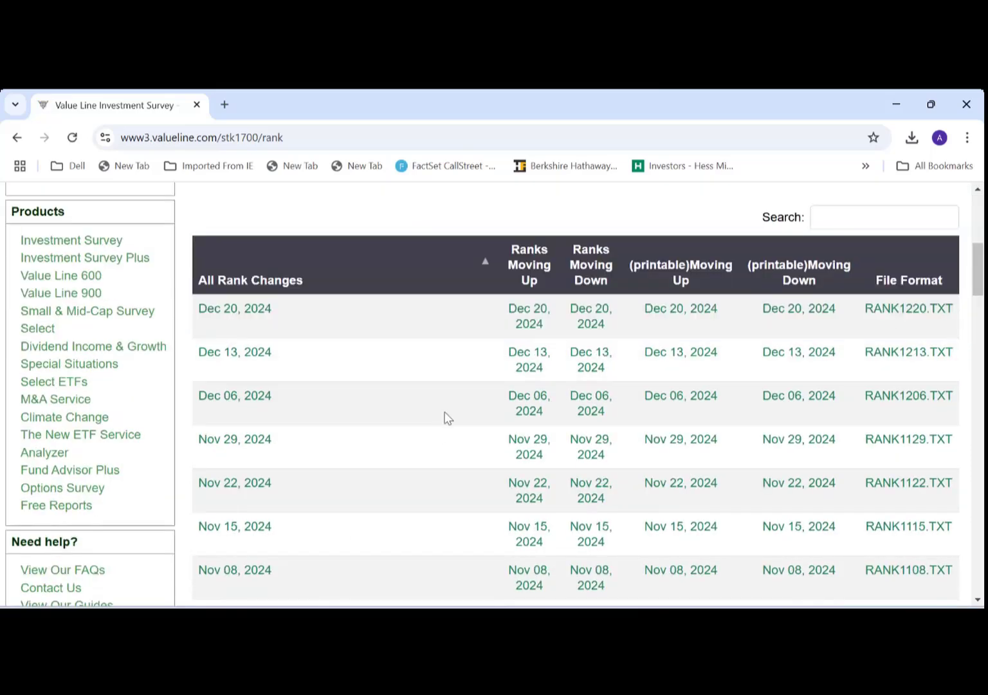
pyautogui.scroll(-3, 563, 396)
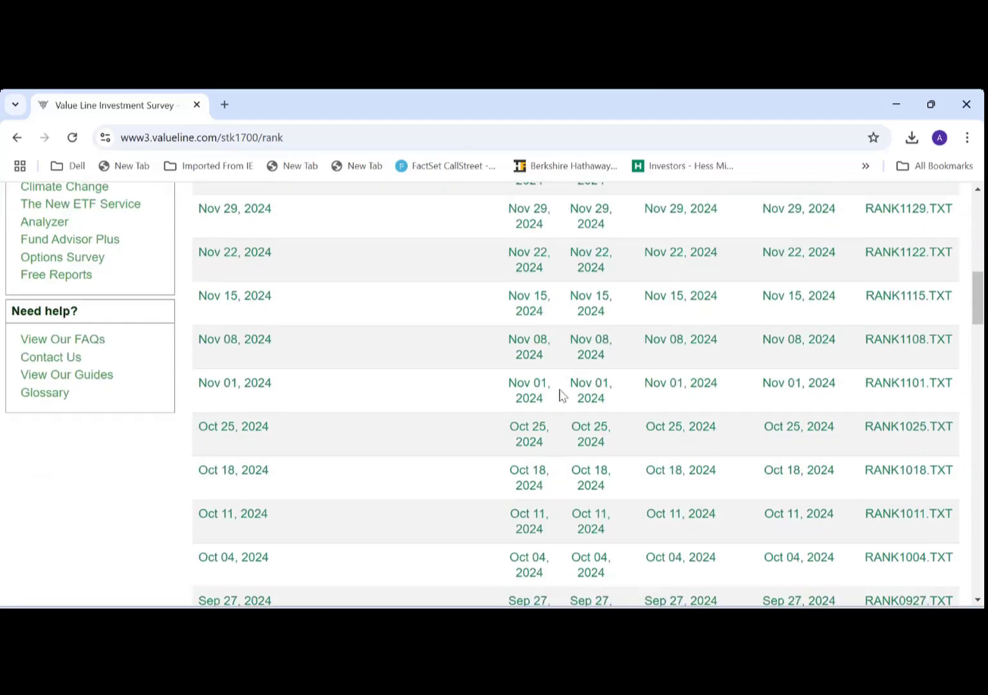
pyautogui.scroll(-2, 557, 393)
pyautogui.scroll(6, 551, 393)
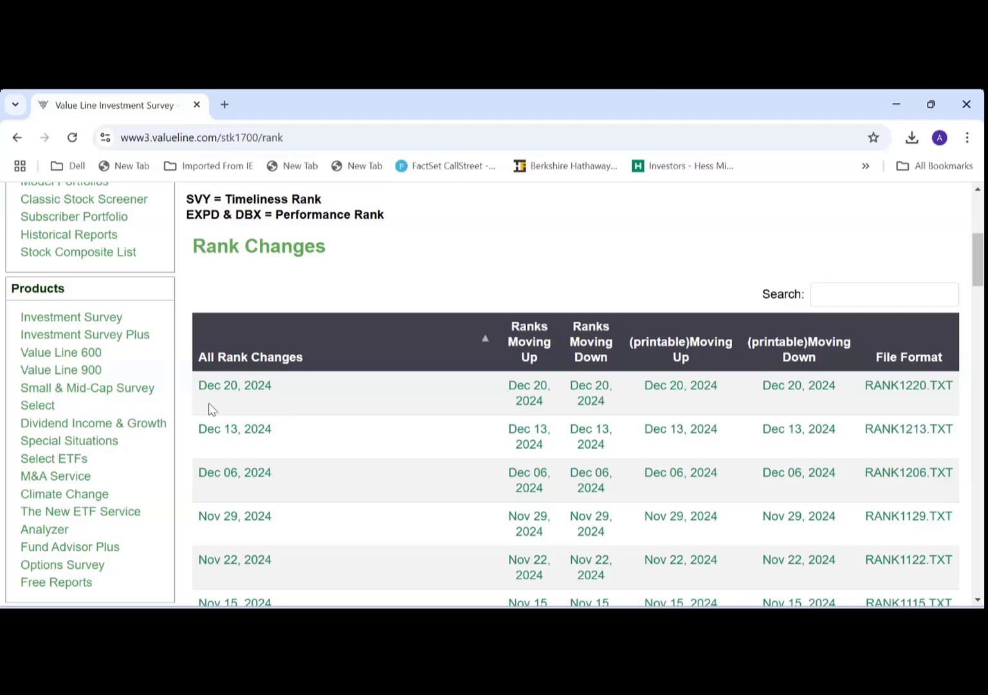
# Open all rank changes for Dec 20, 2024 and examine the companies' current and previous Timeliness ranks
pyautogui.click(222, 386)
pyautogui.scroll(-2, 446, 437)
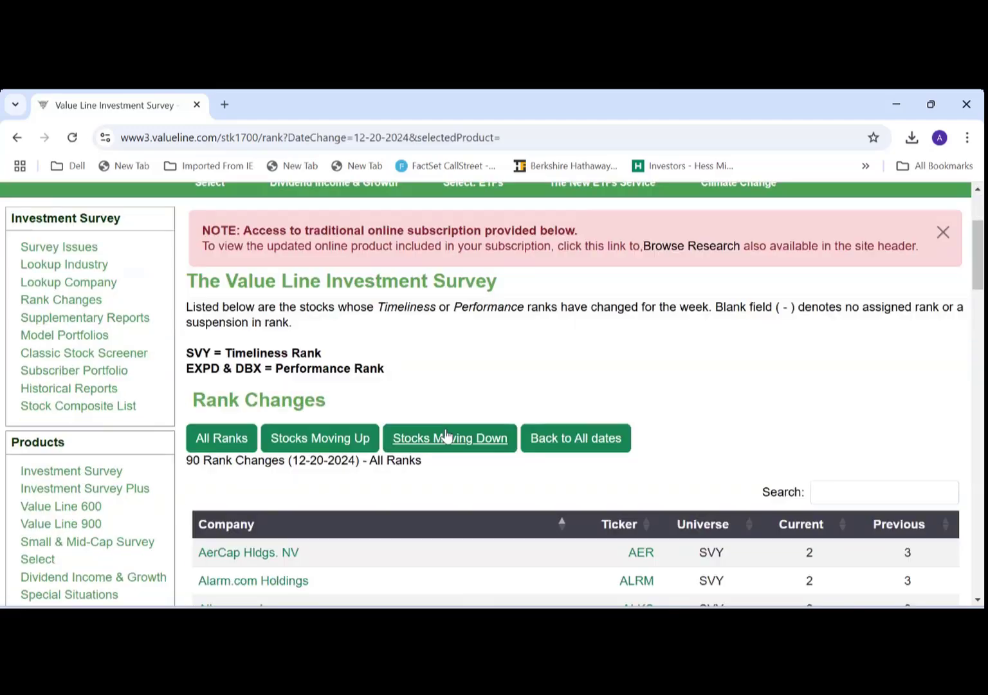
pyautogui.scroll(-5, 444, 434)
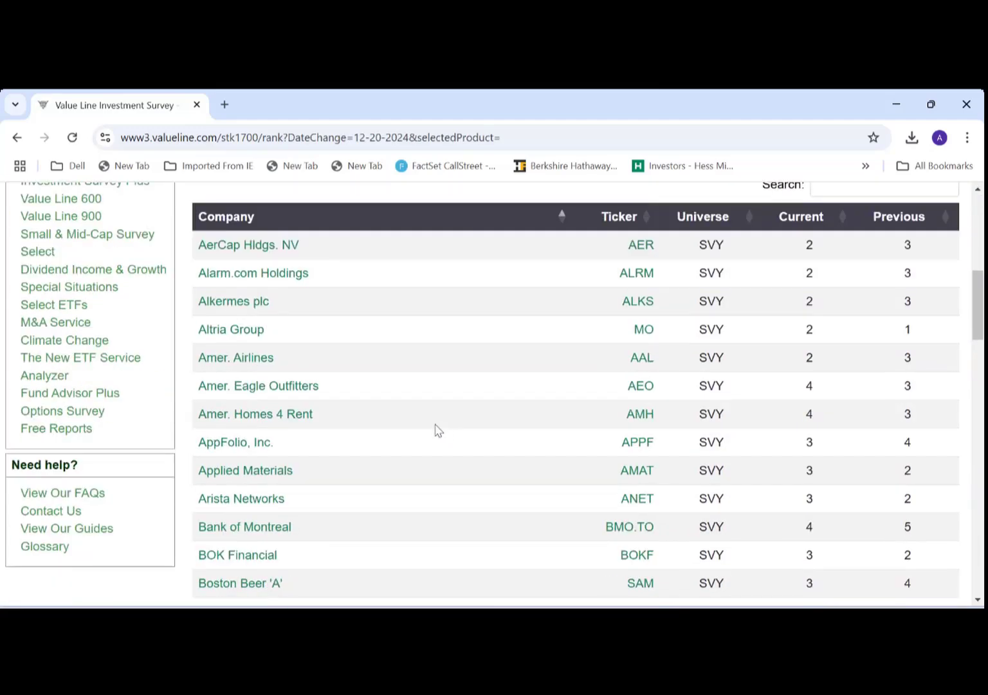
pyautogui.scroll(-2, 436, 430)
pyautogui.scroll(-3, 433, 429)
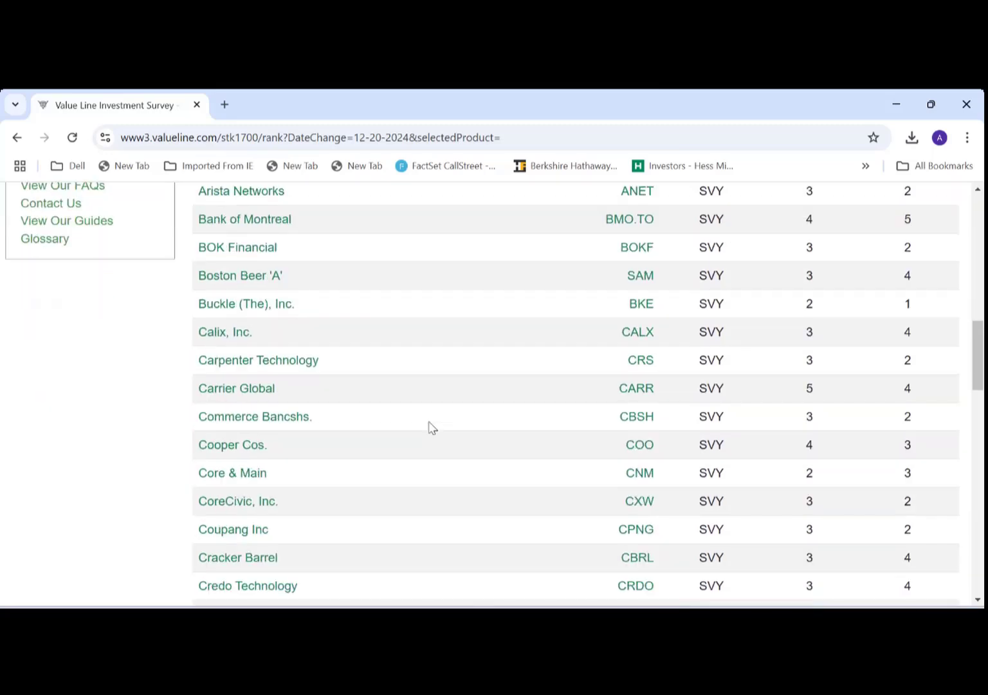
pyautogui.scroll(7, 432, 428)
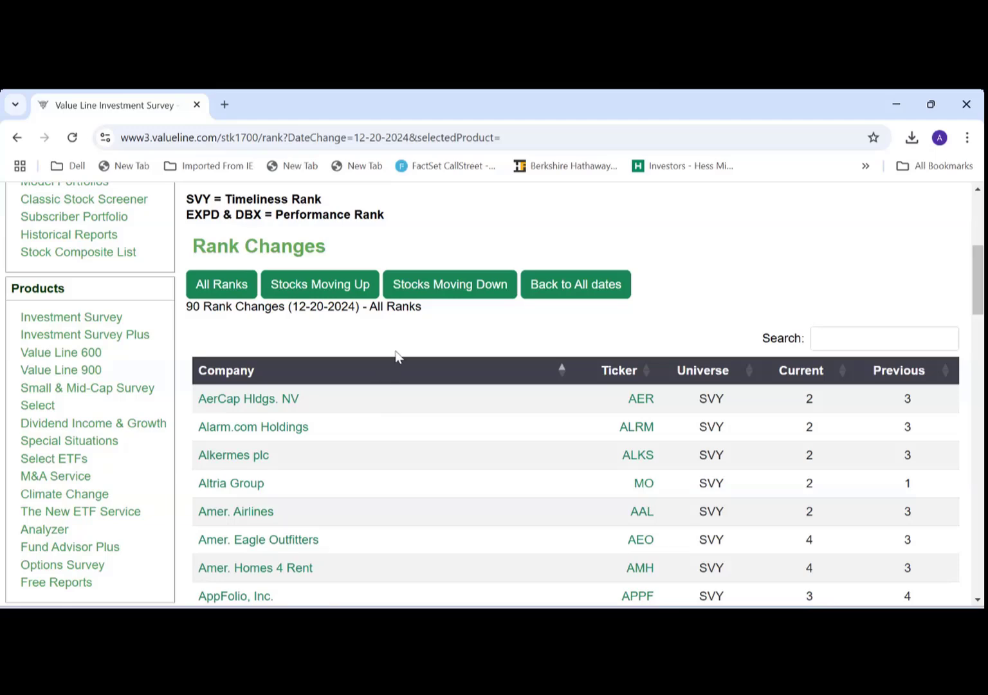
# Leave the Dec 20, 2024 rank changes and go back to the dashboard
pyautogui.scroll(5, 396, 355)
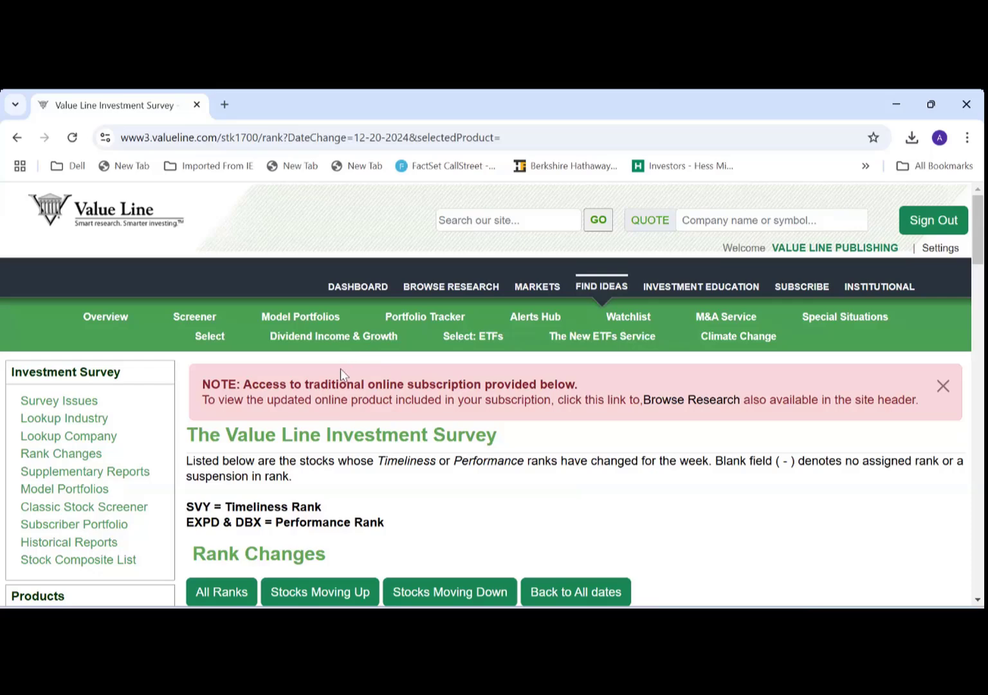
pyautogui.click(353, 285)
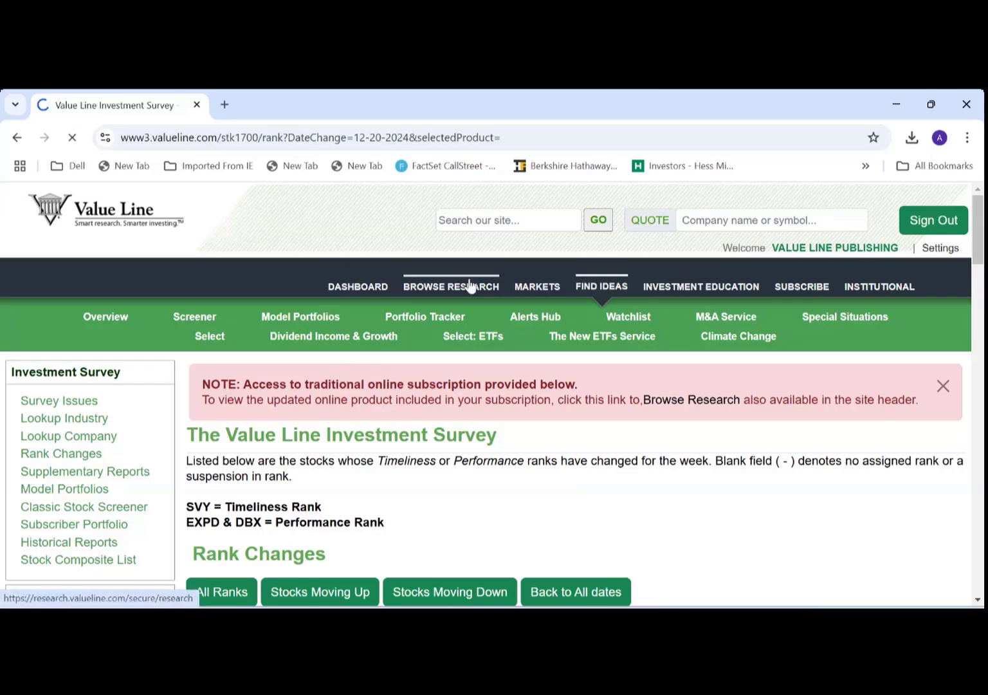